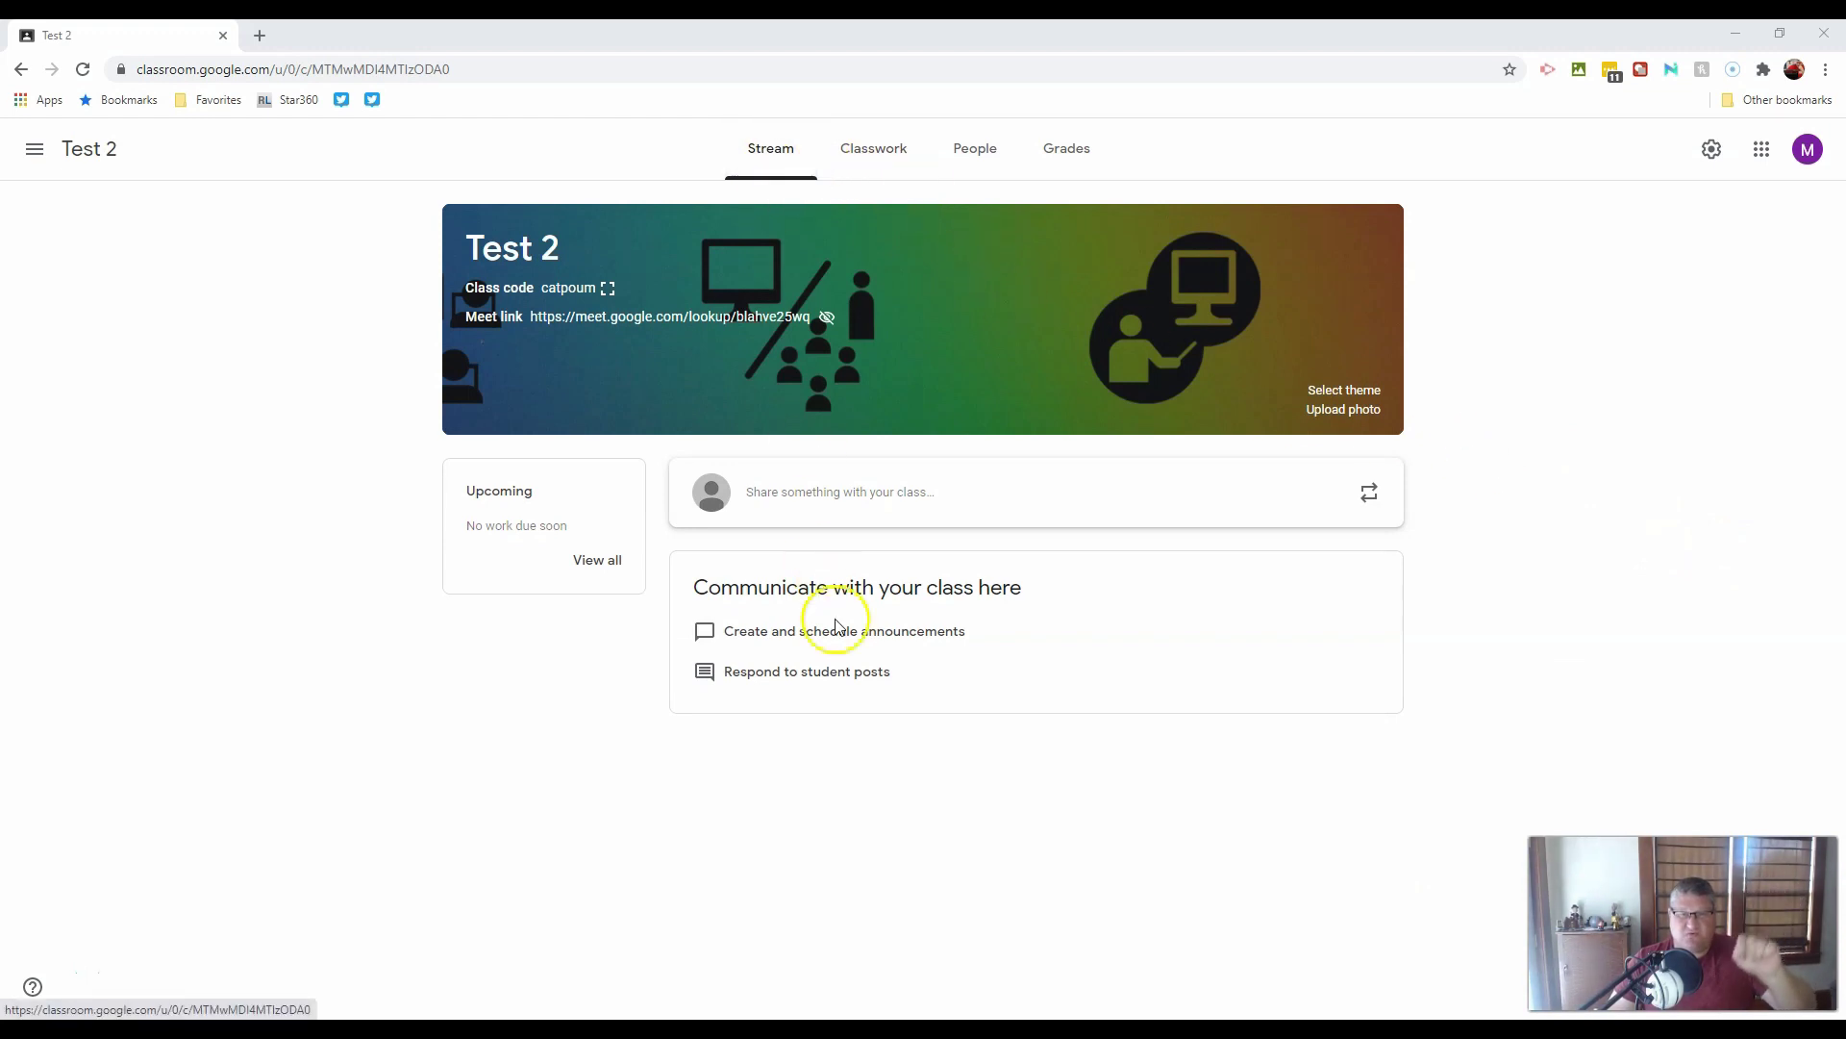
# Step: Browse the Test 2 Classwork and People pages, then start and cancel a teacher invitation
pyautogui.click(875, 150)
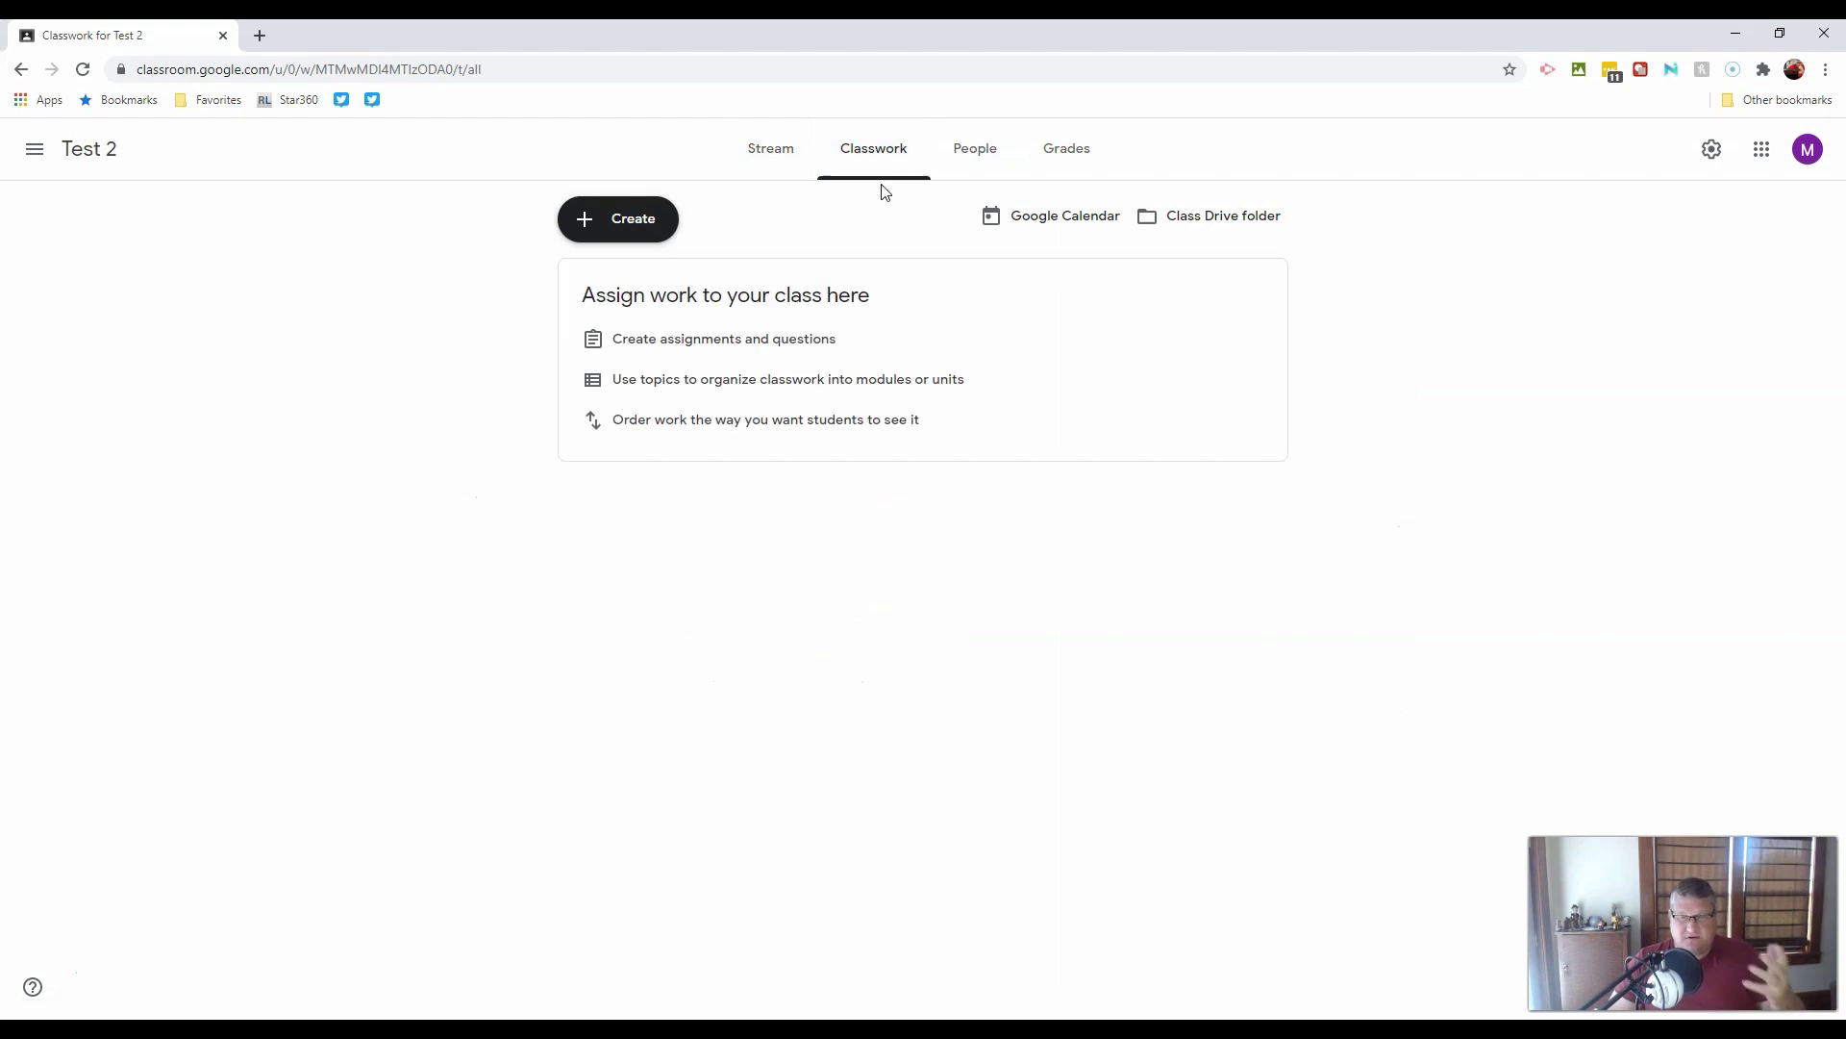
pyautogui.click(883, 160)
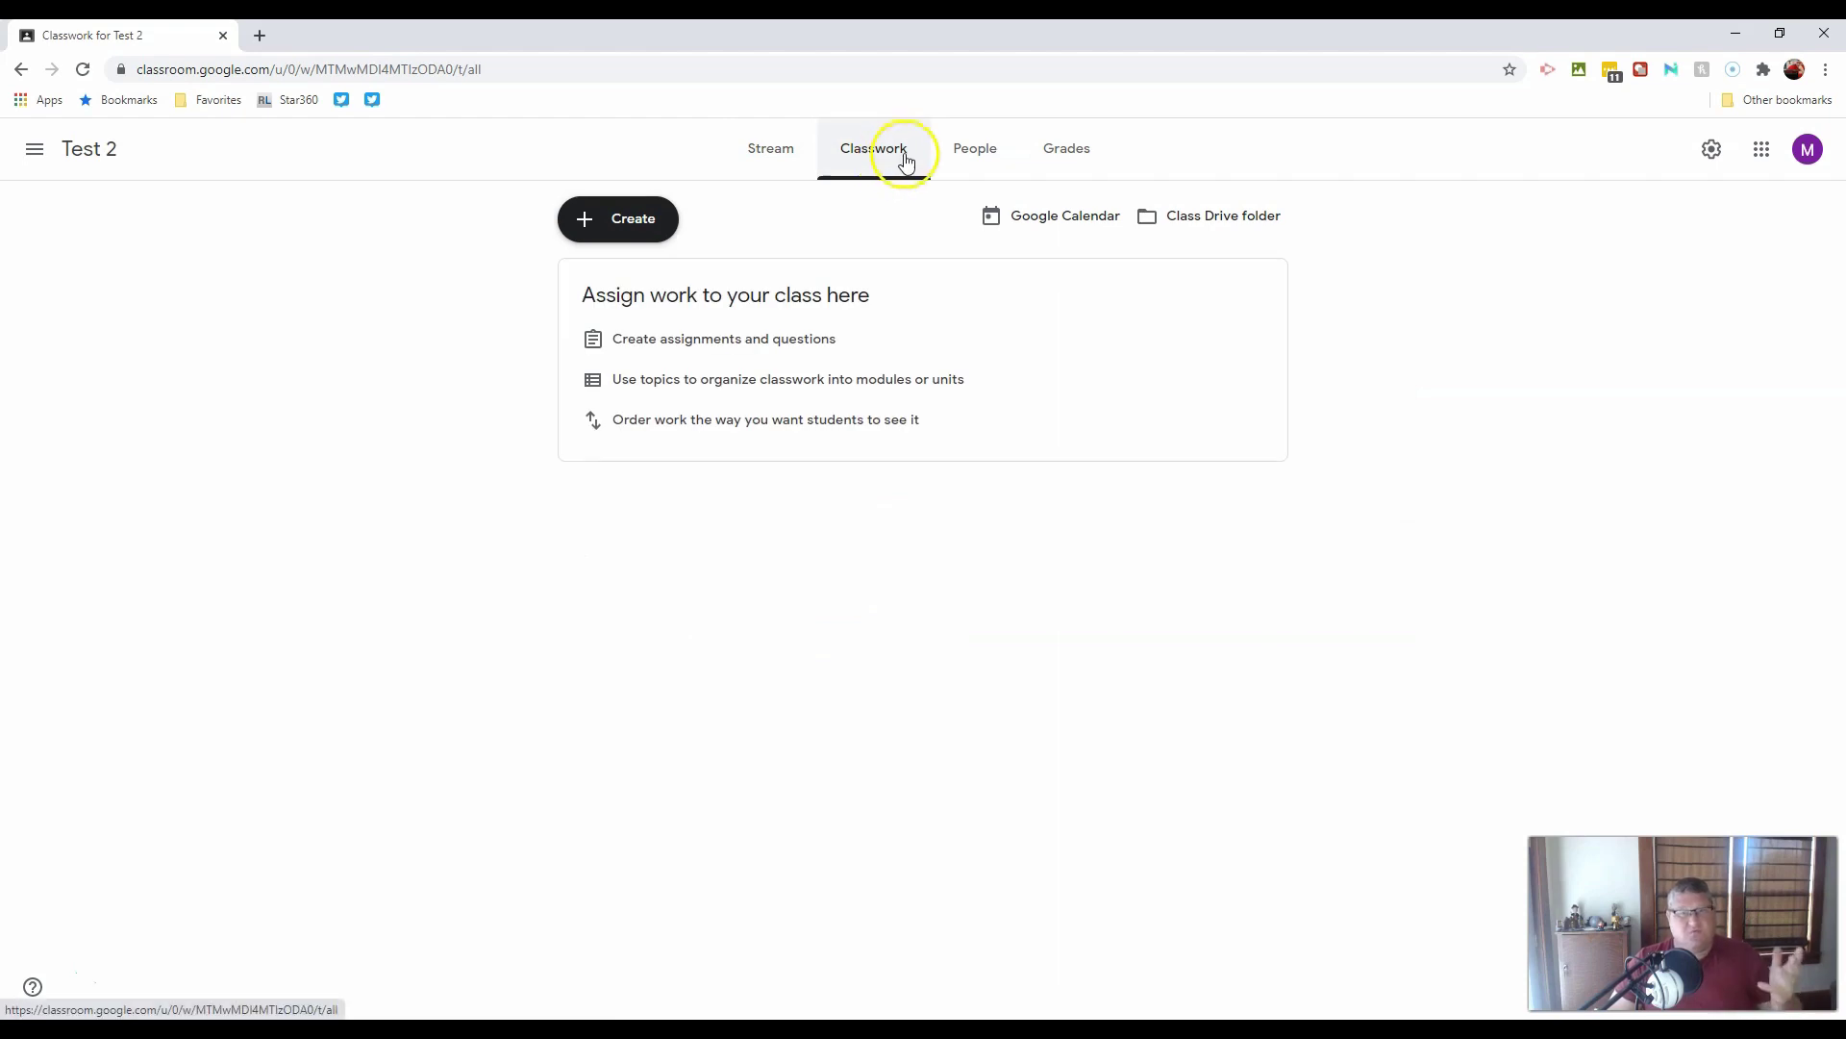
pyautogui.click(982, 166)
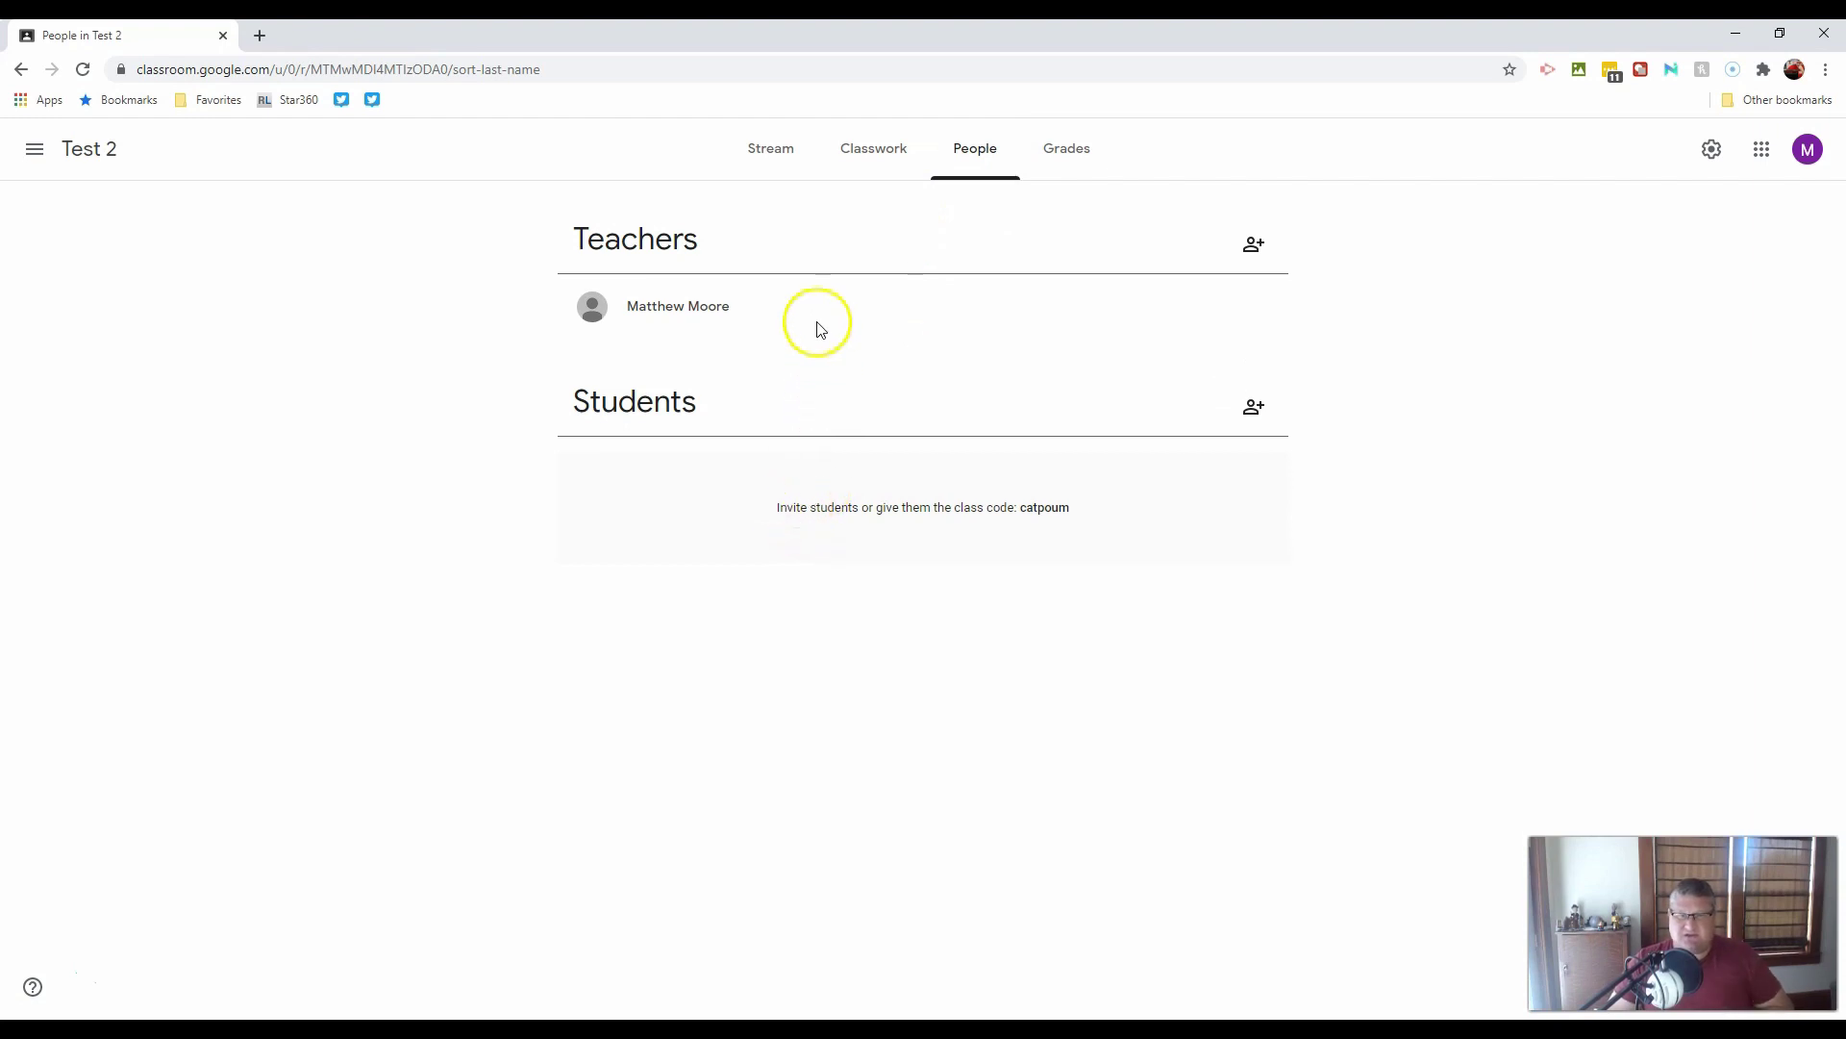
pyautogui.click(1254, 245)
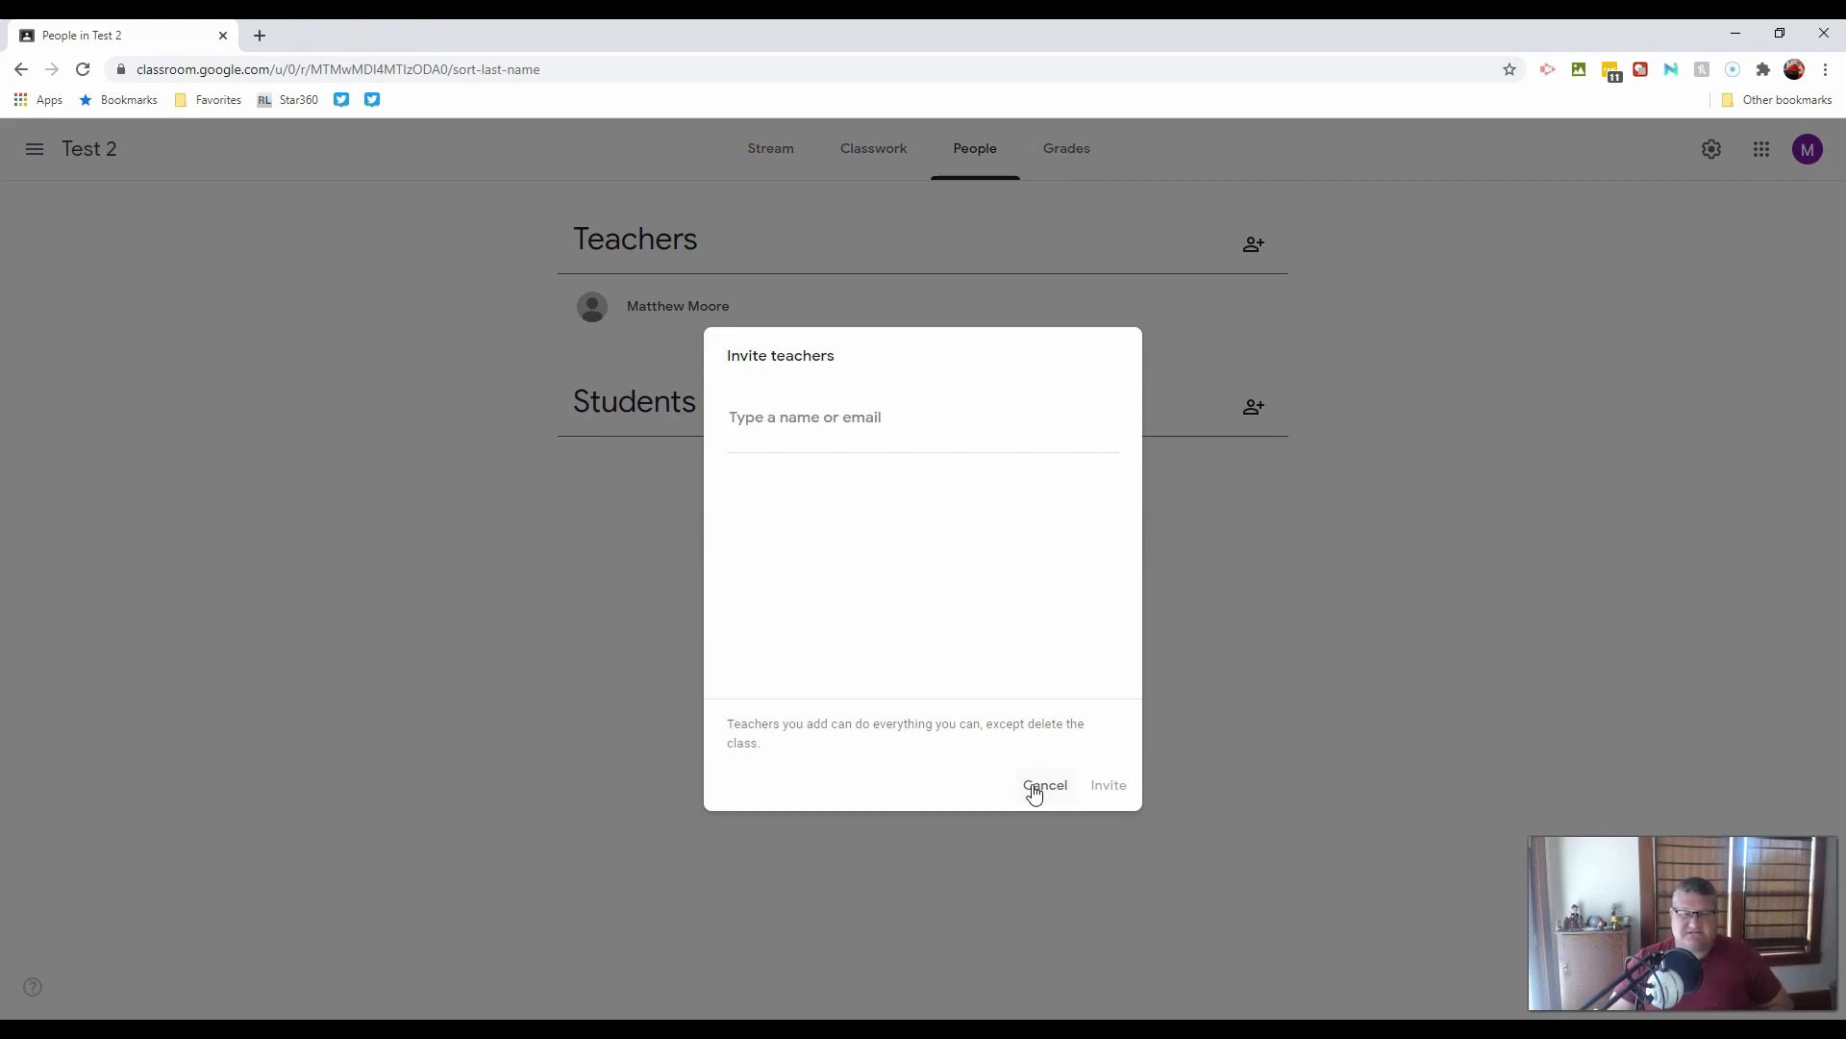
pyautogui.click(1034, 794)
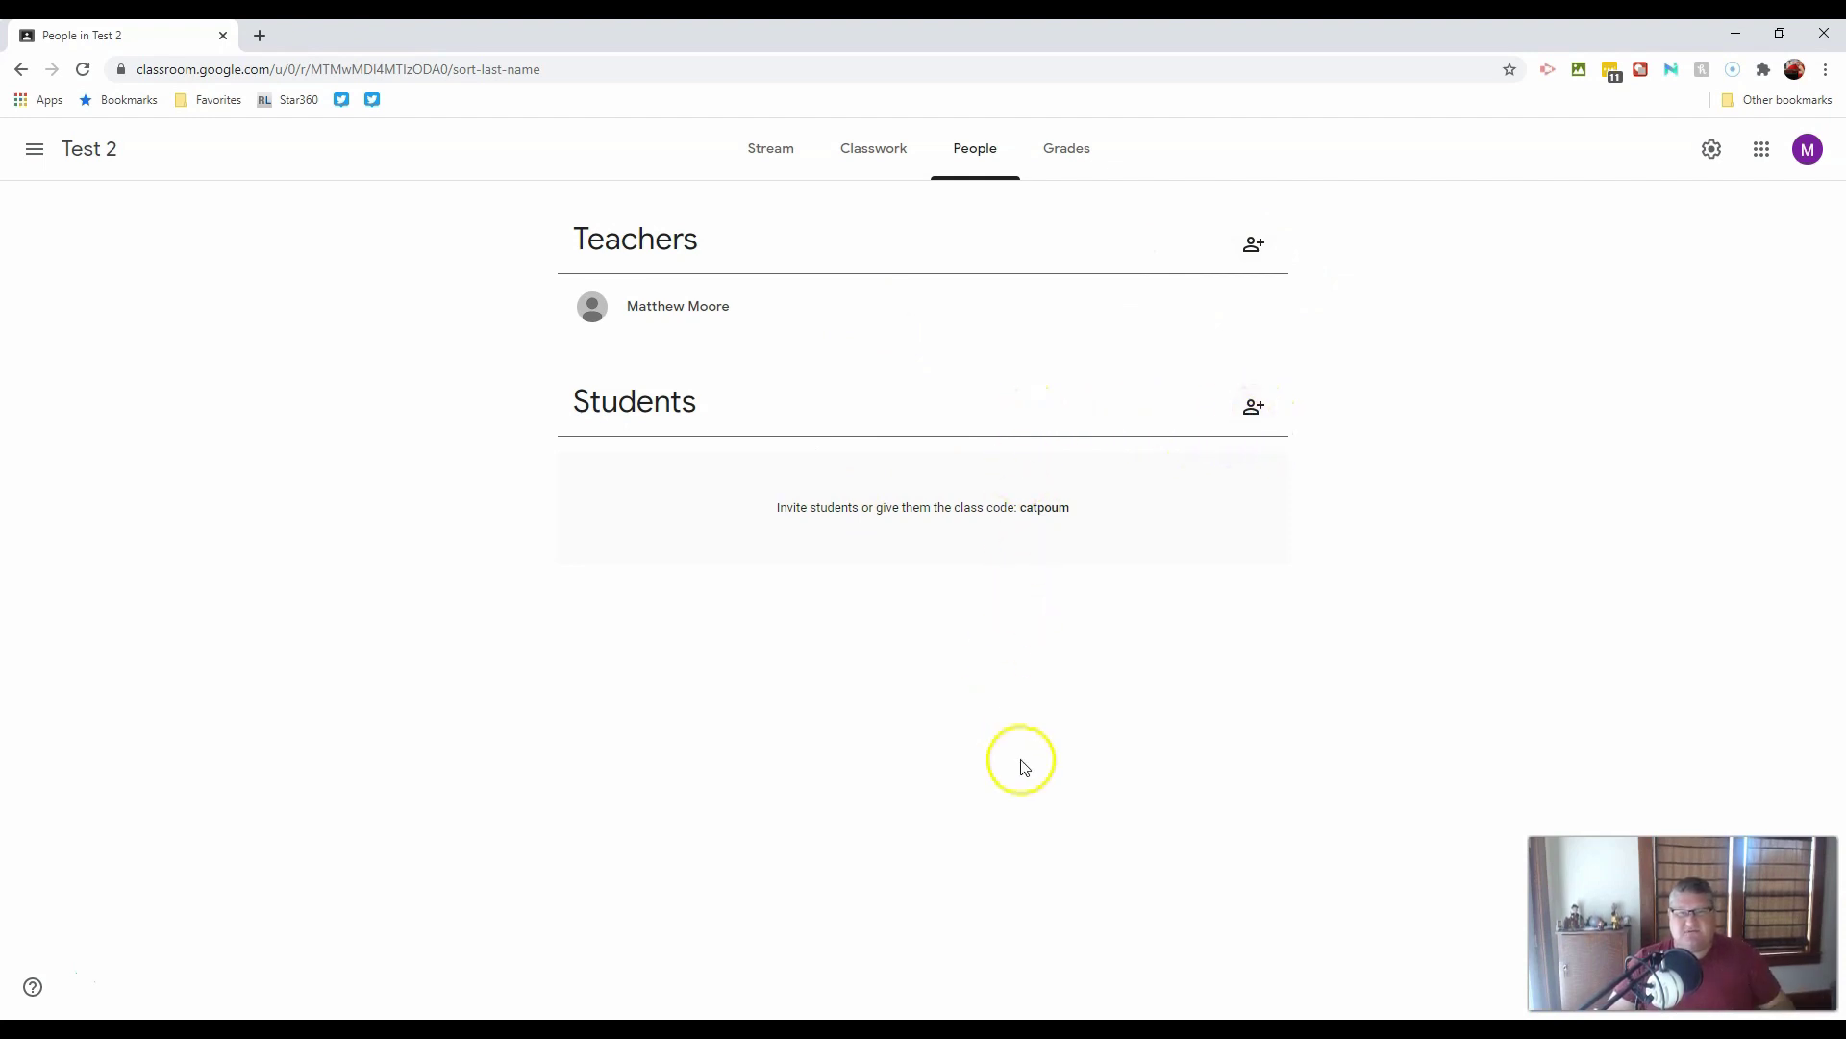
# Step: Go to the Test 2 gradebook, then open Class settings, closing and reopening them once
pyautogui.click(1077, 151)
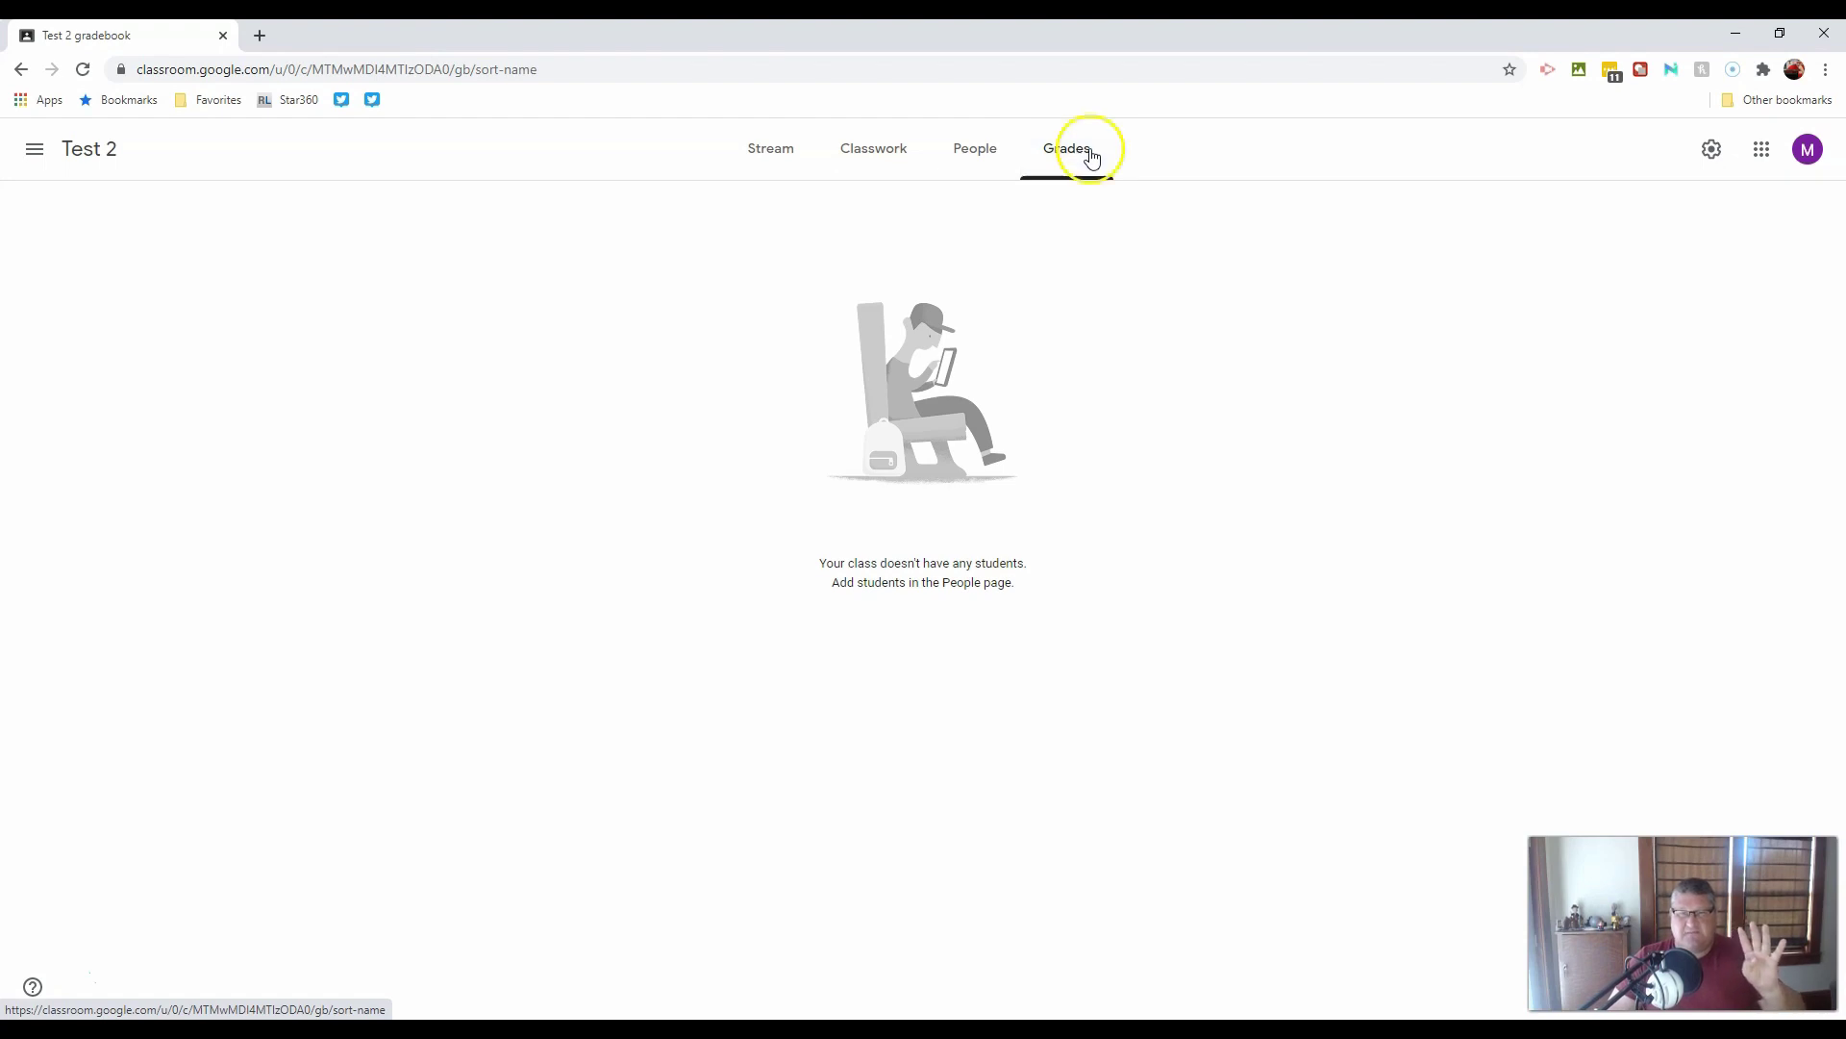
pyautogui.click(1711, 152)
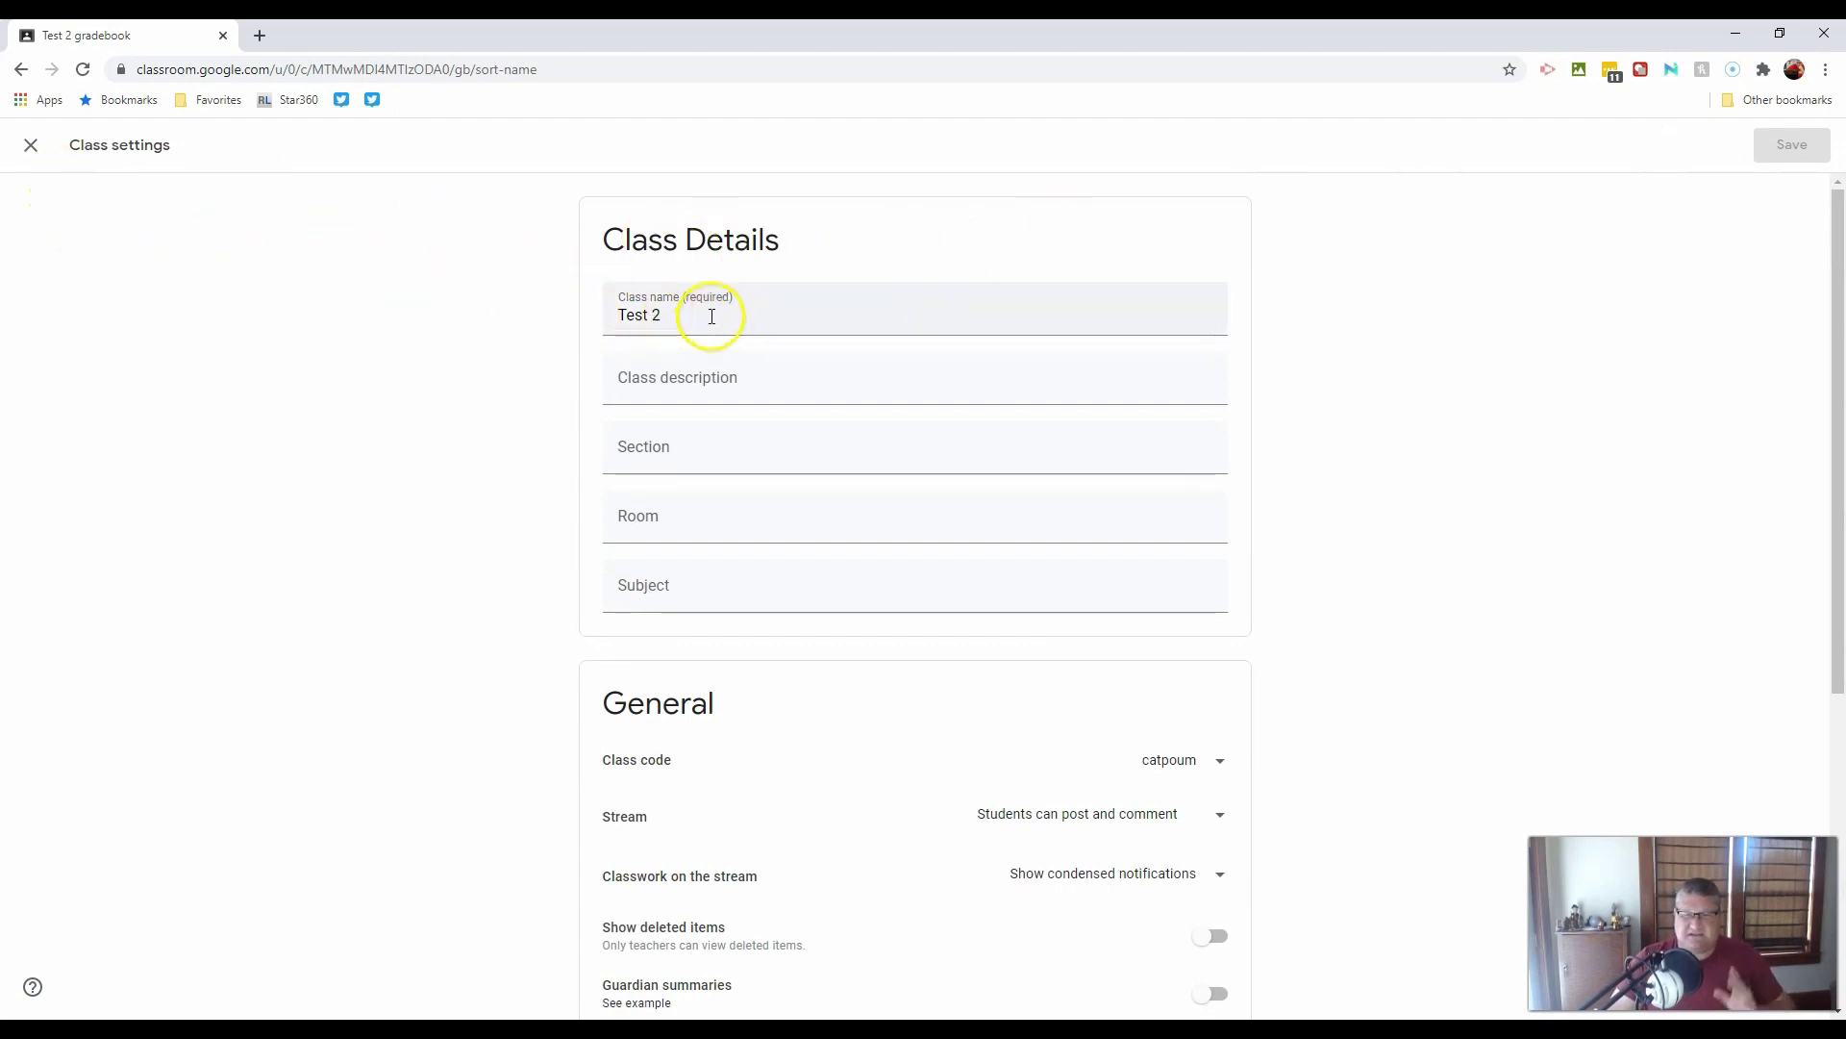
pyautogui.moveTo(696, 315); pyautogui.dragTo(556, 327)
pyautogui.click(31, 144)
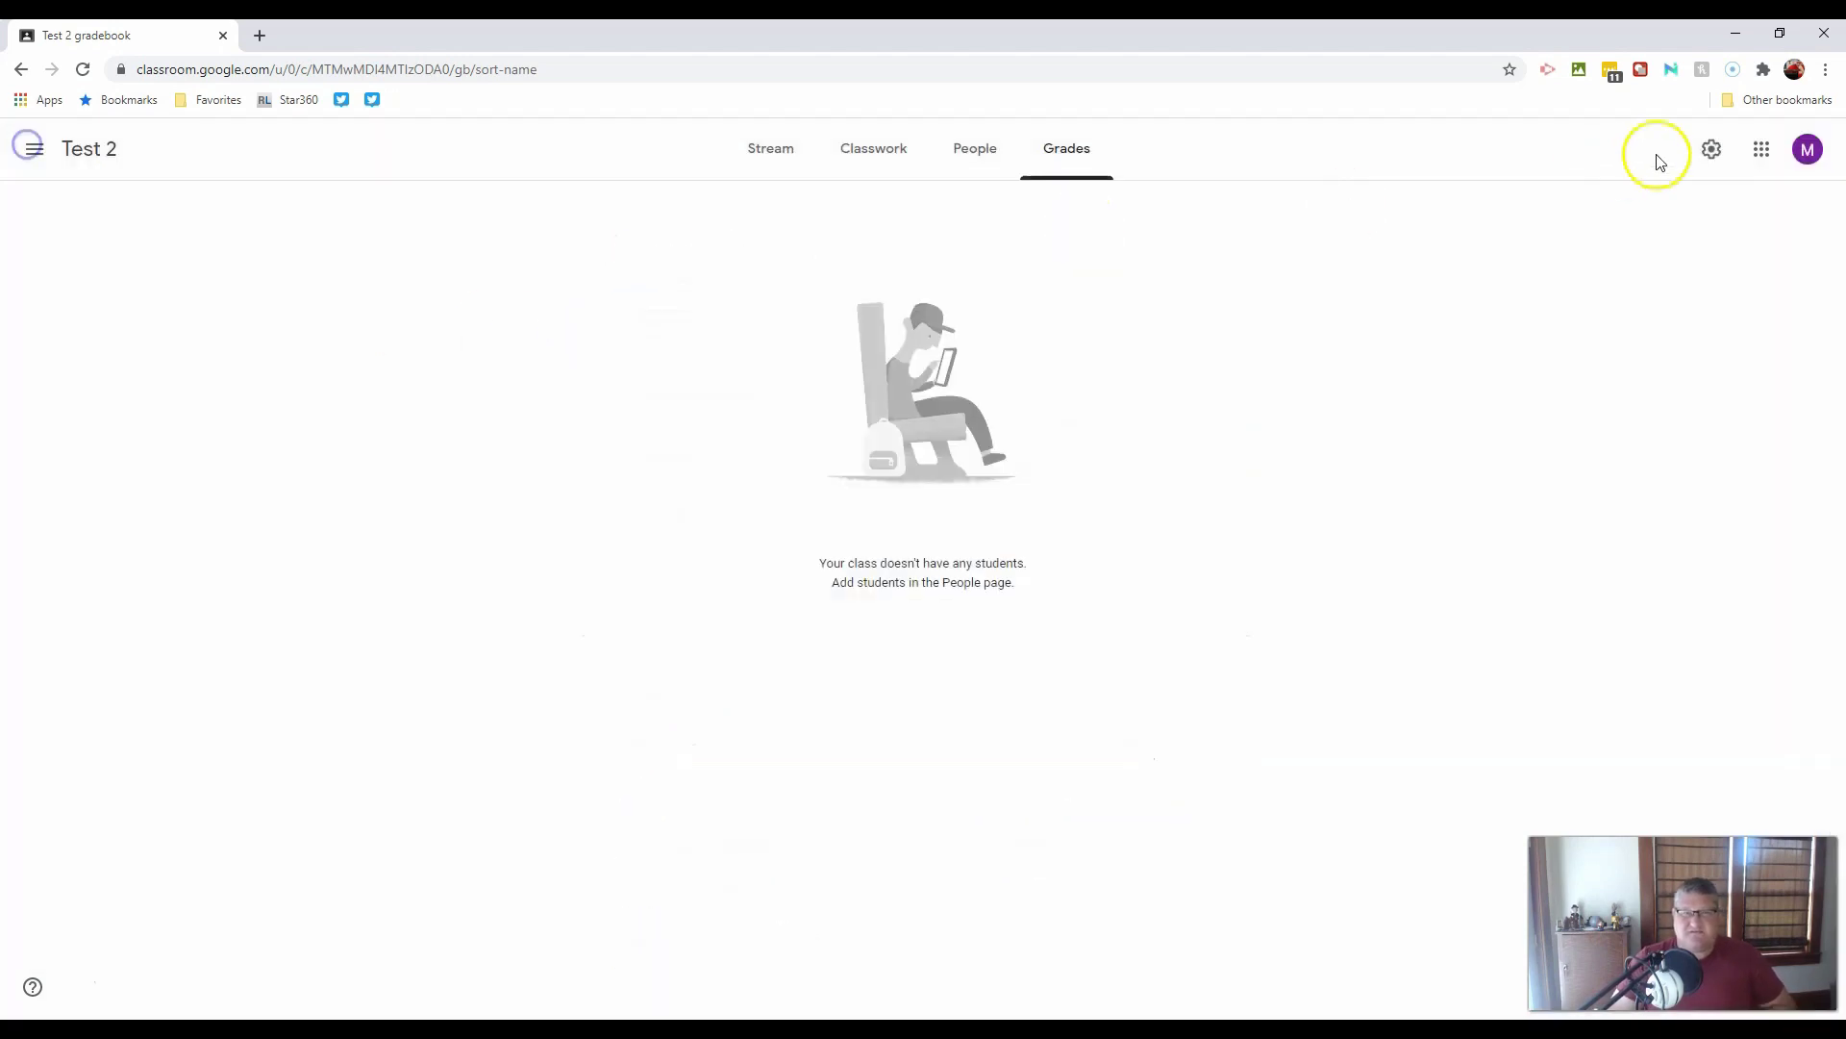
pyautogui.click(1712, 154)
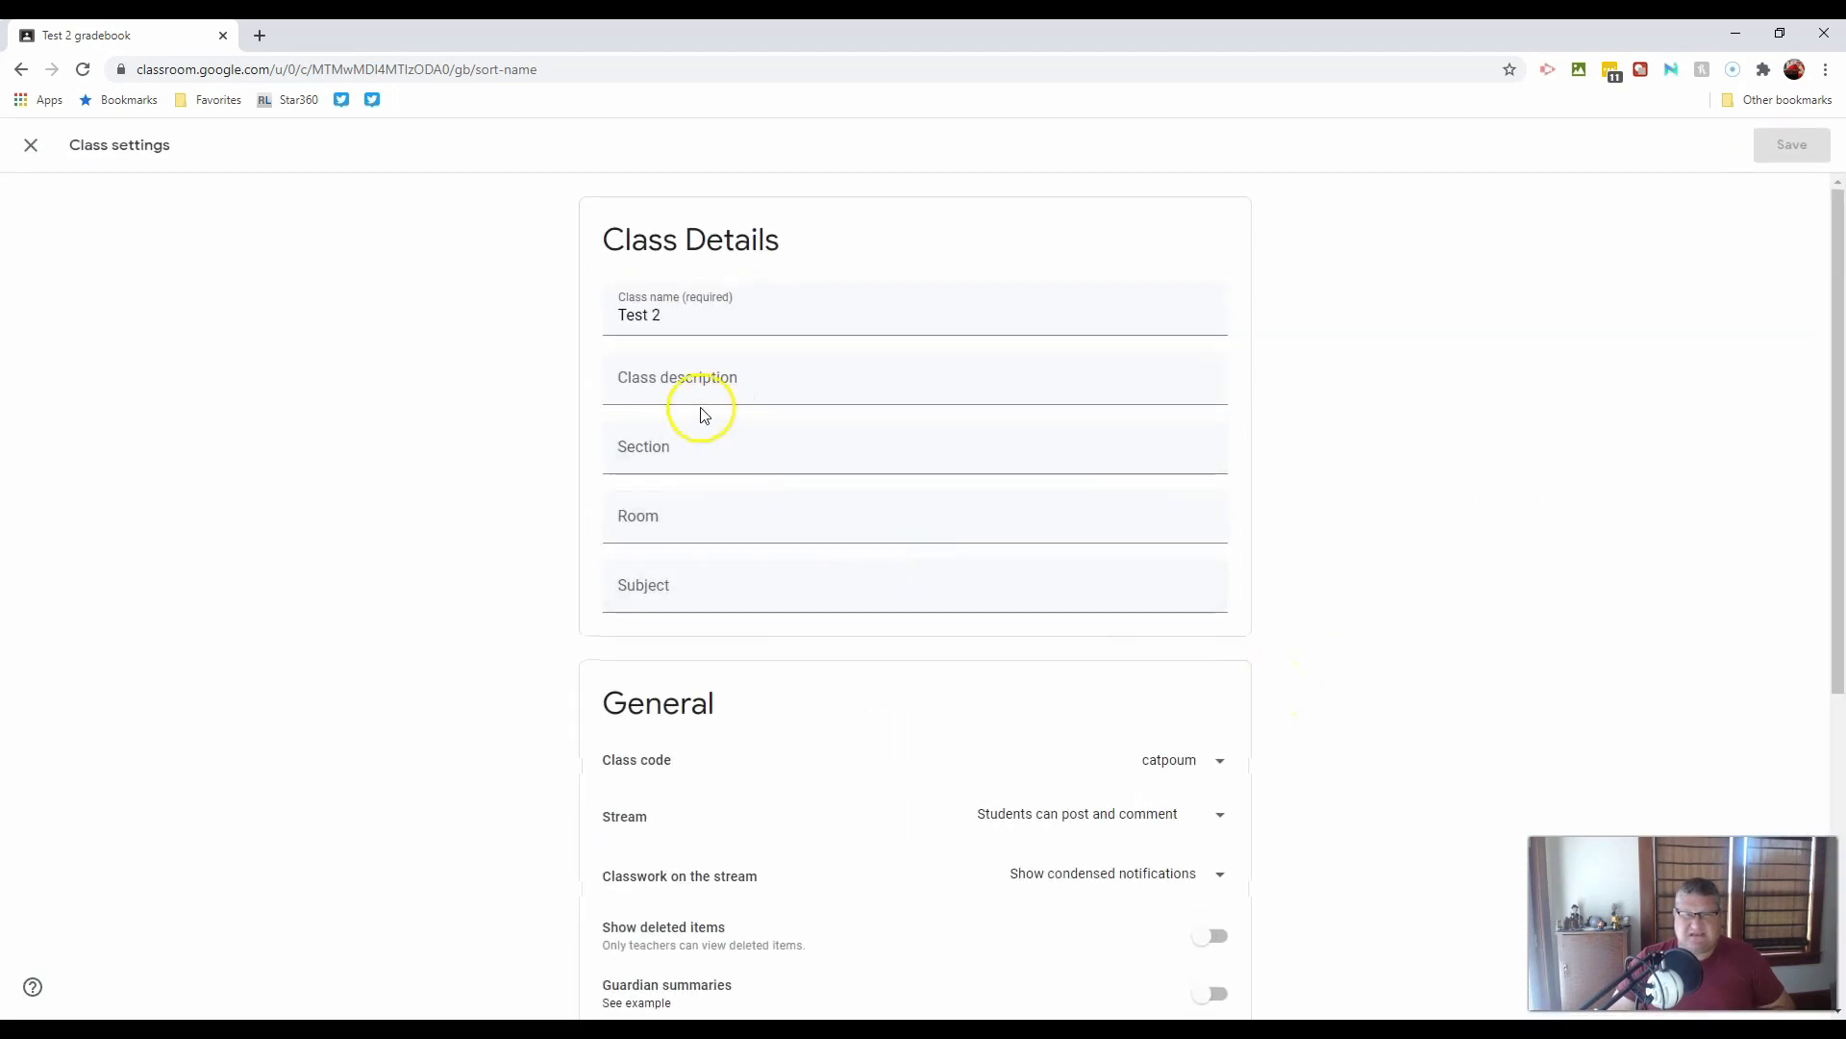
# Step: Replace the class name Test 2 with a new name and add description 'This is an example class'
pyautogui.moveTo(687, 320); pyautogui.dragTo(577, 319)
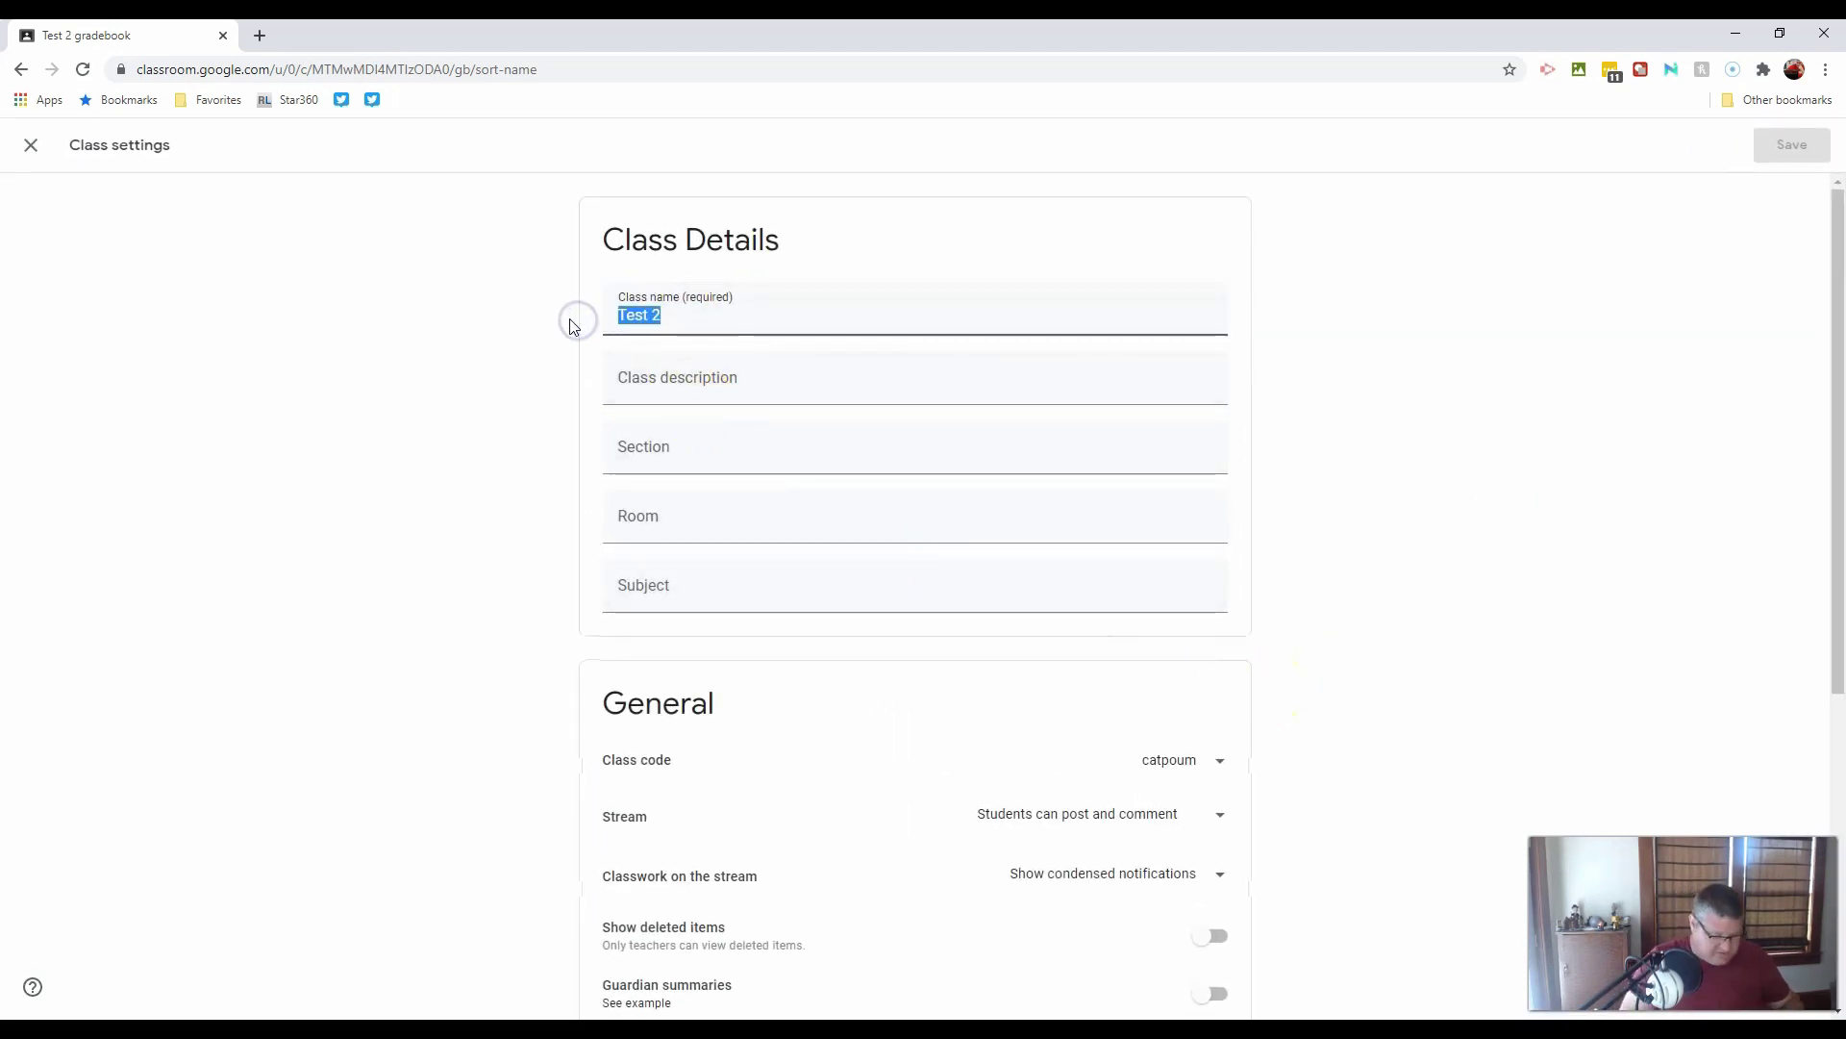
pyautogui.write("Mr. Moore'")
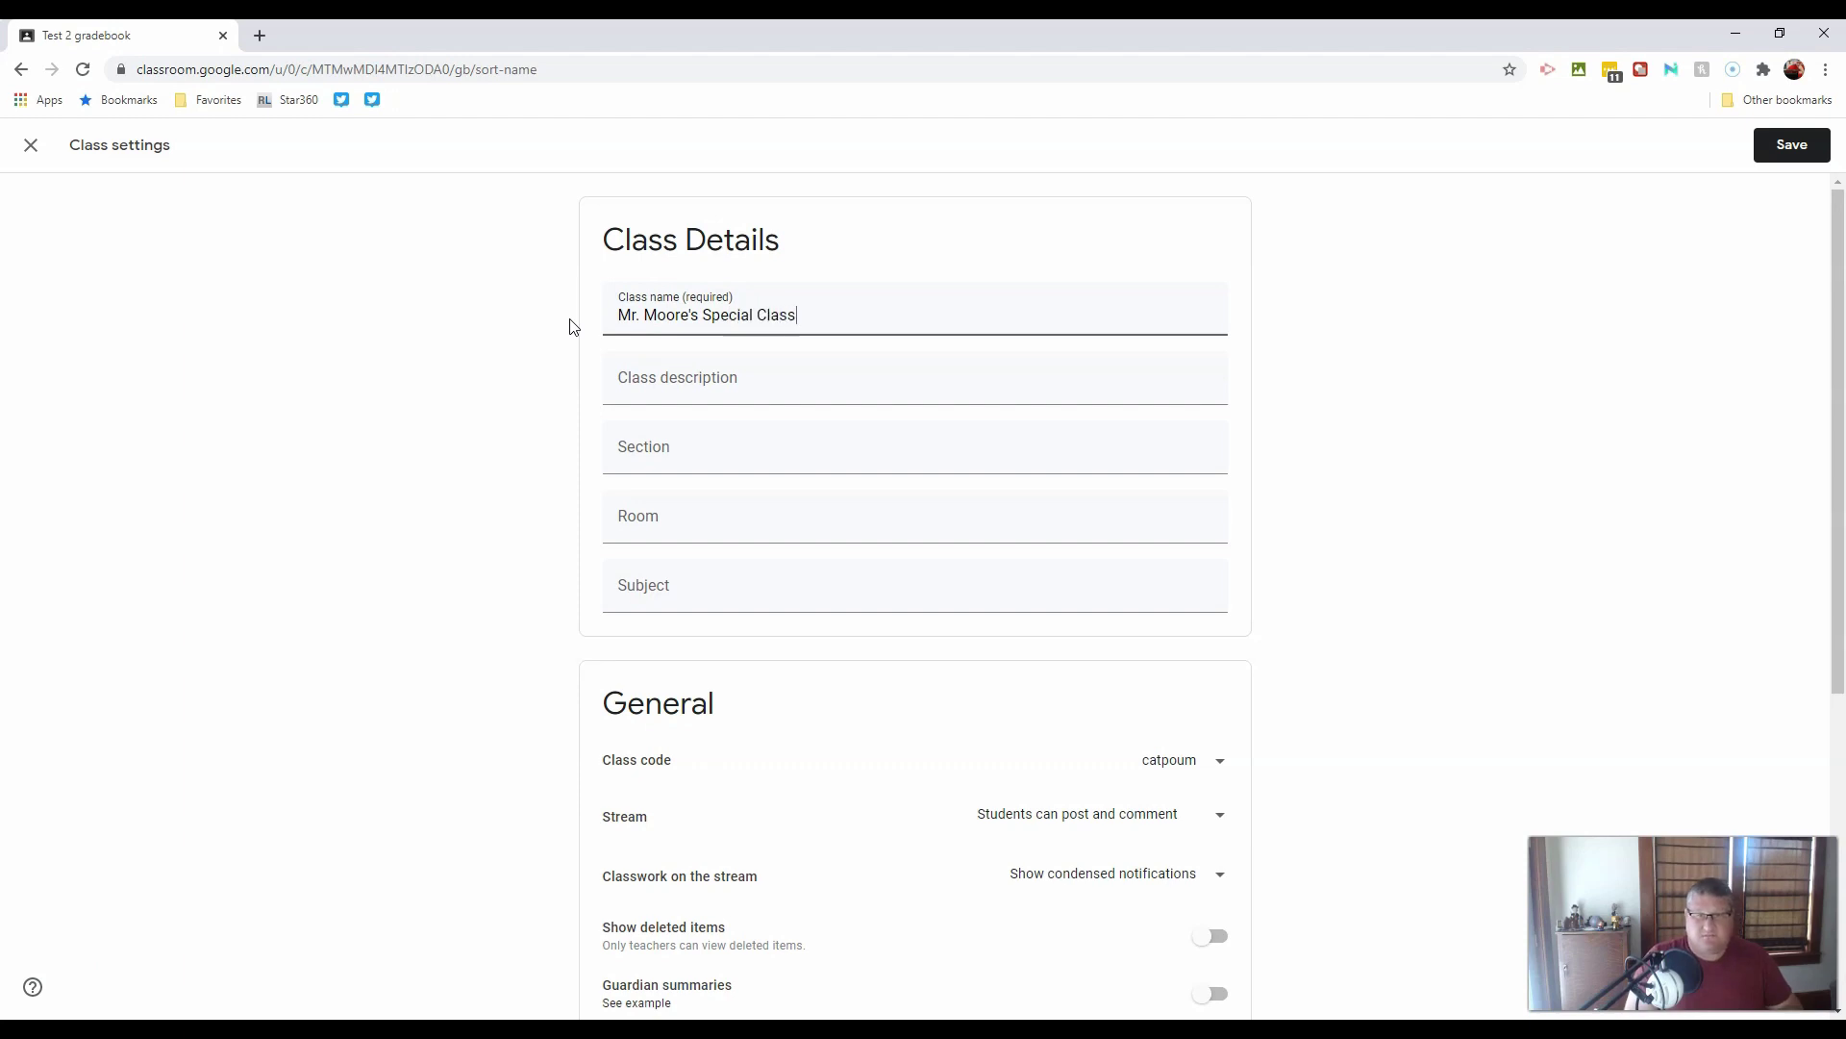
pyautogui.click(632, 381)
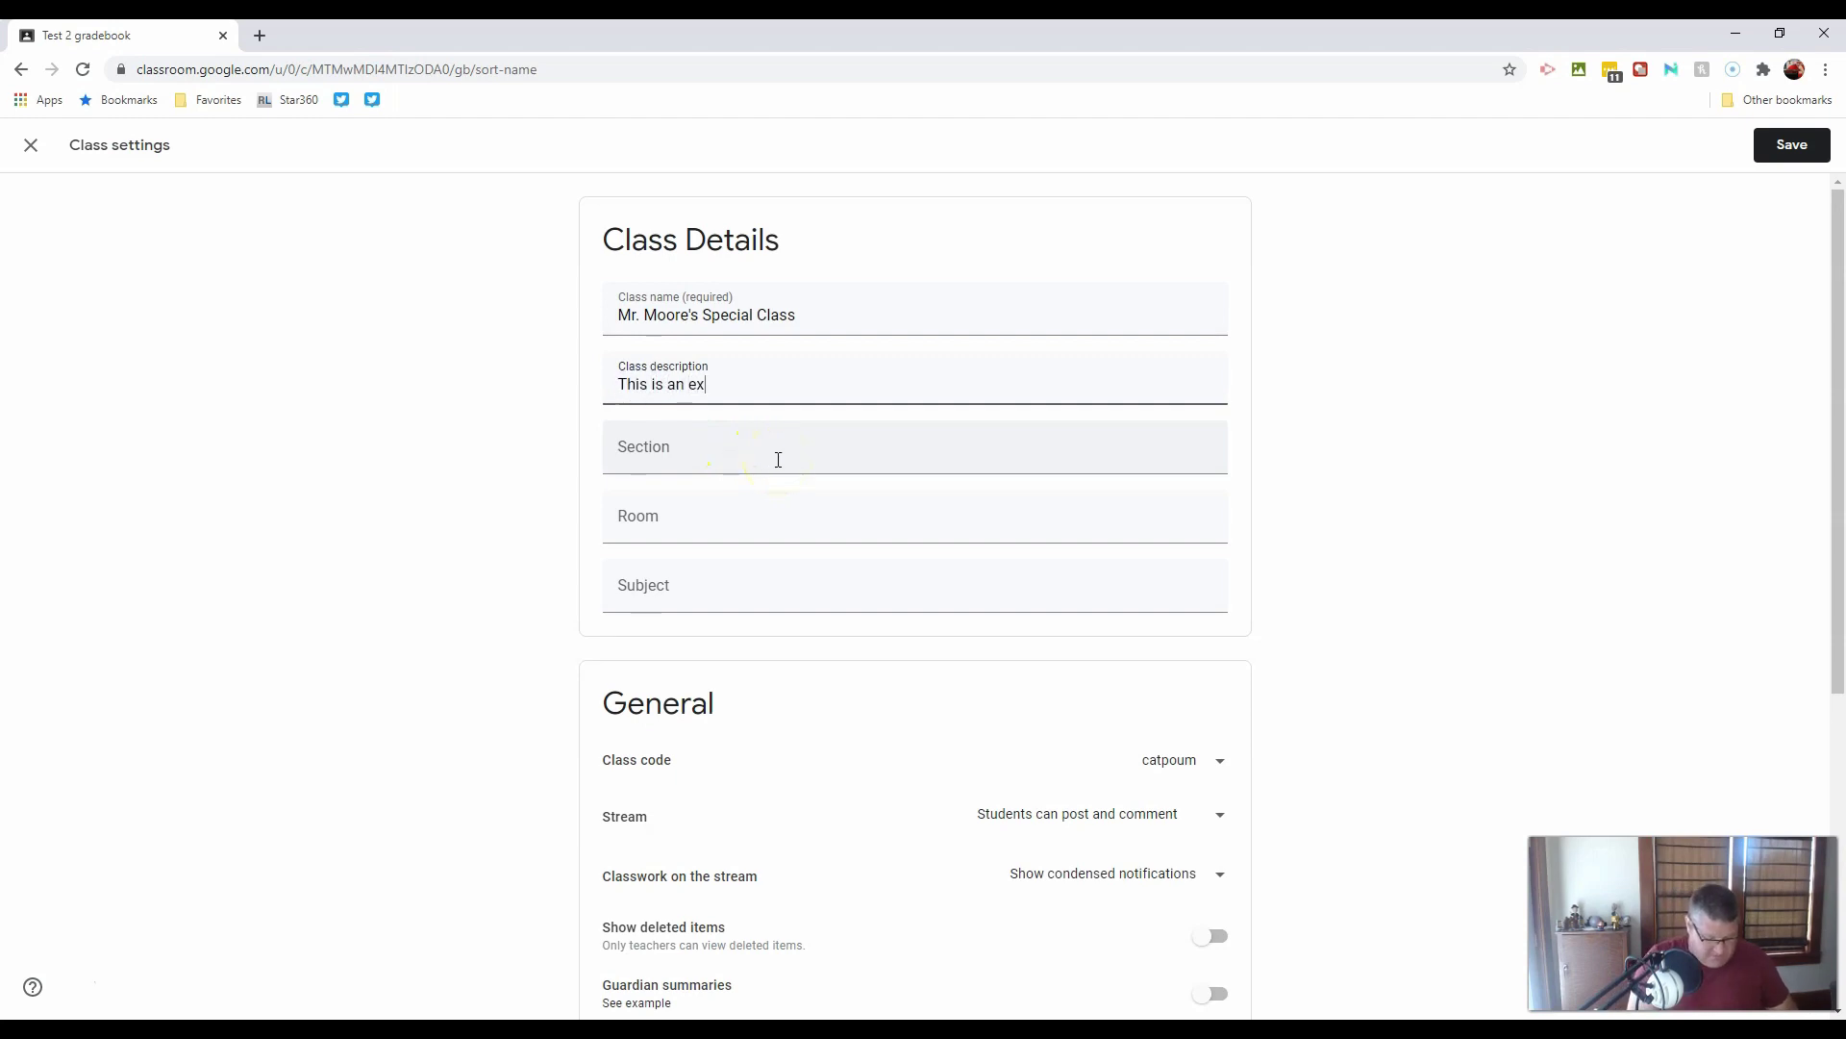
pyautogui.write('This is an example class')
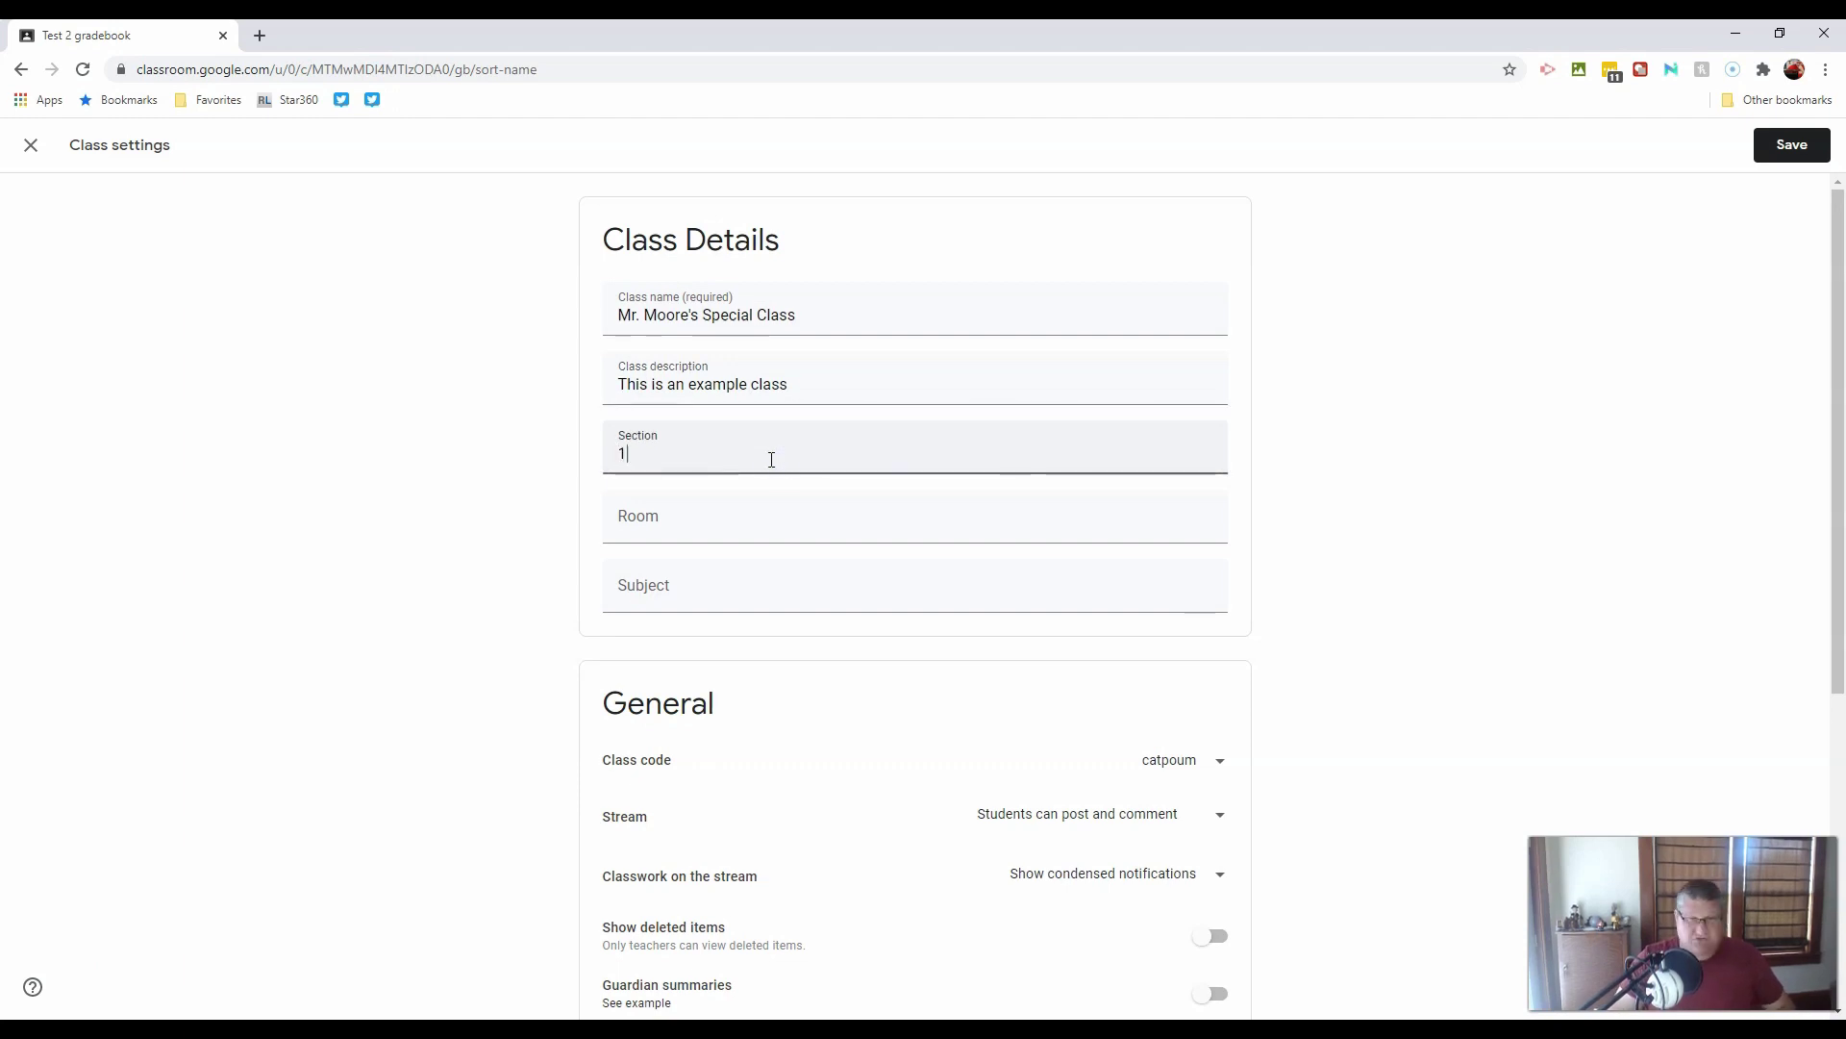
# Step: Fill in room 205 and subject 'tech', dismissing the subject suggestions
pyautogui.click(759, 517)
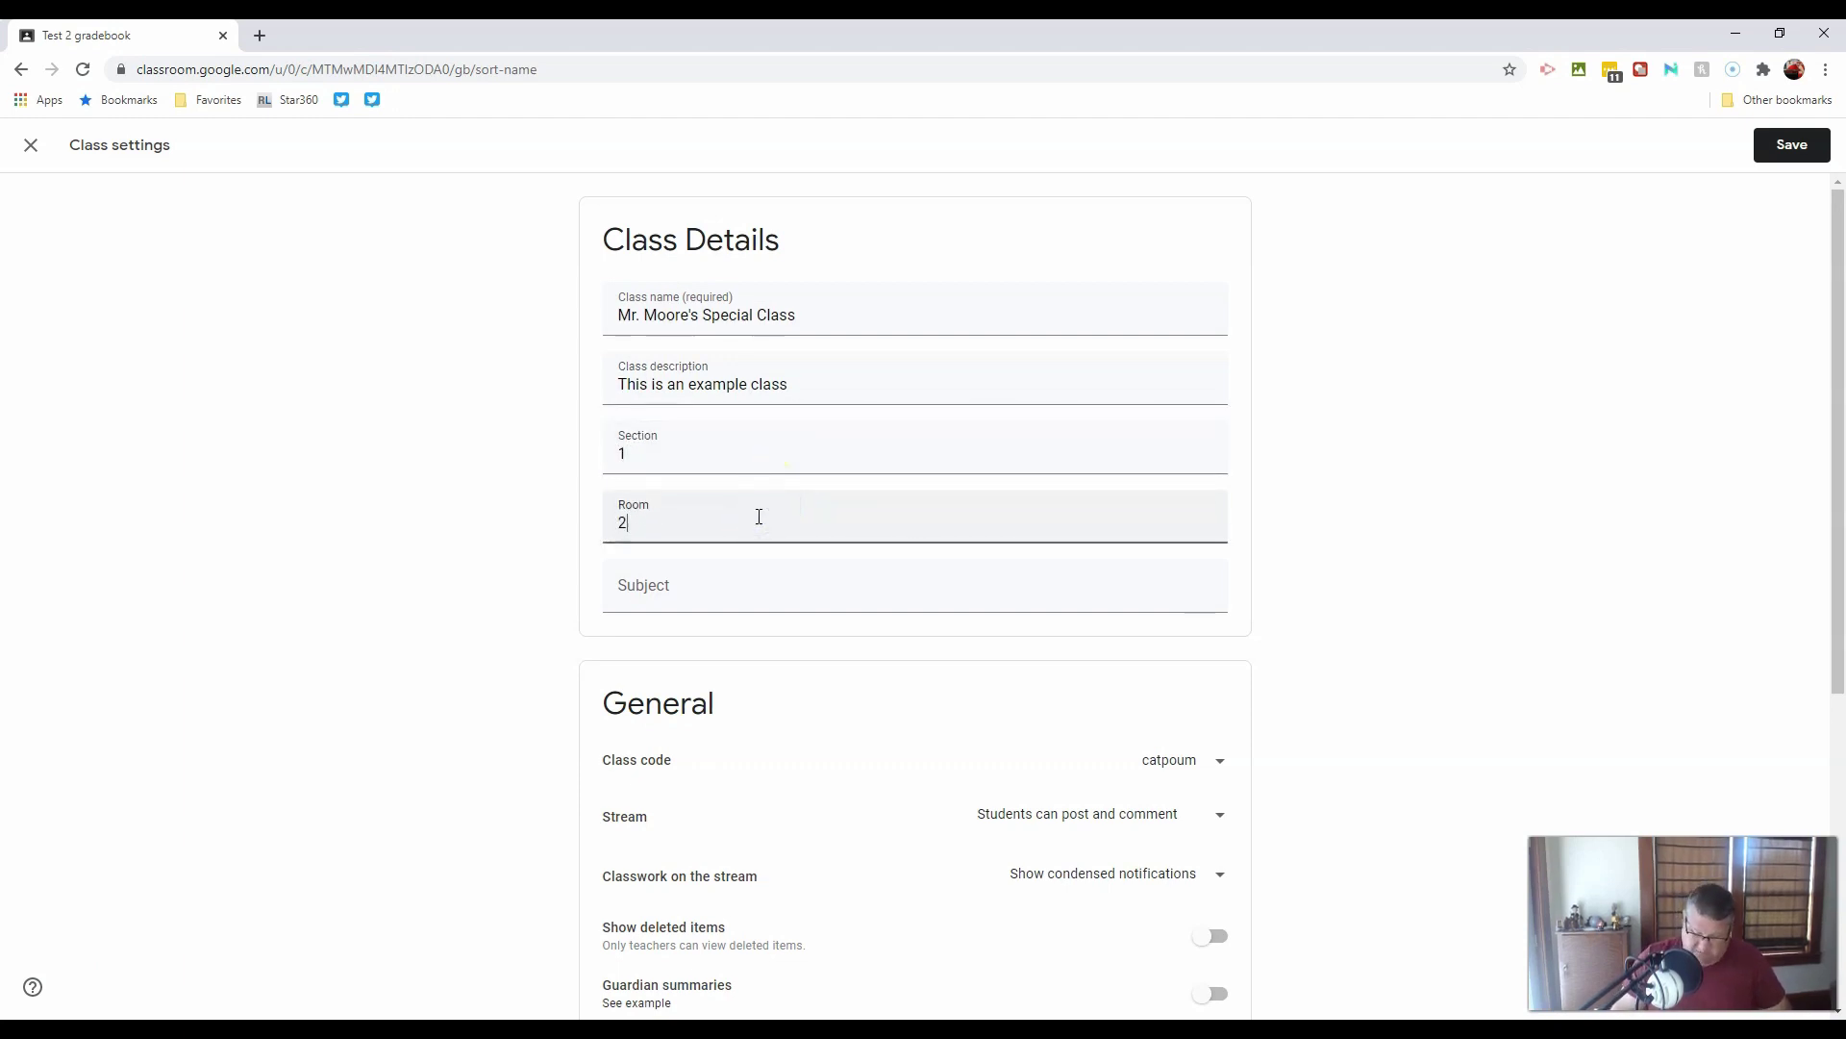
pyautogui.click(762, 590)
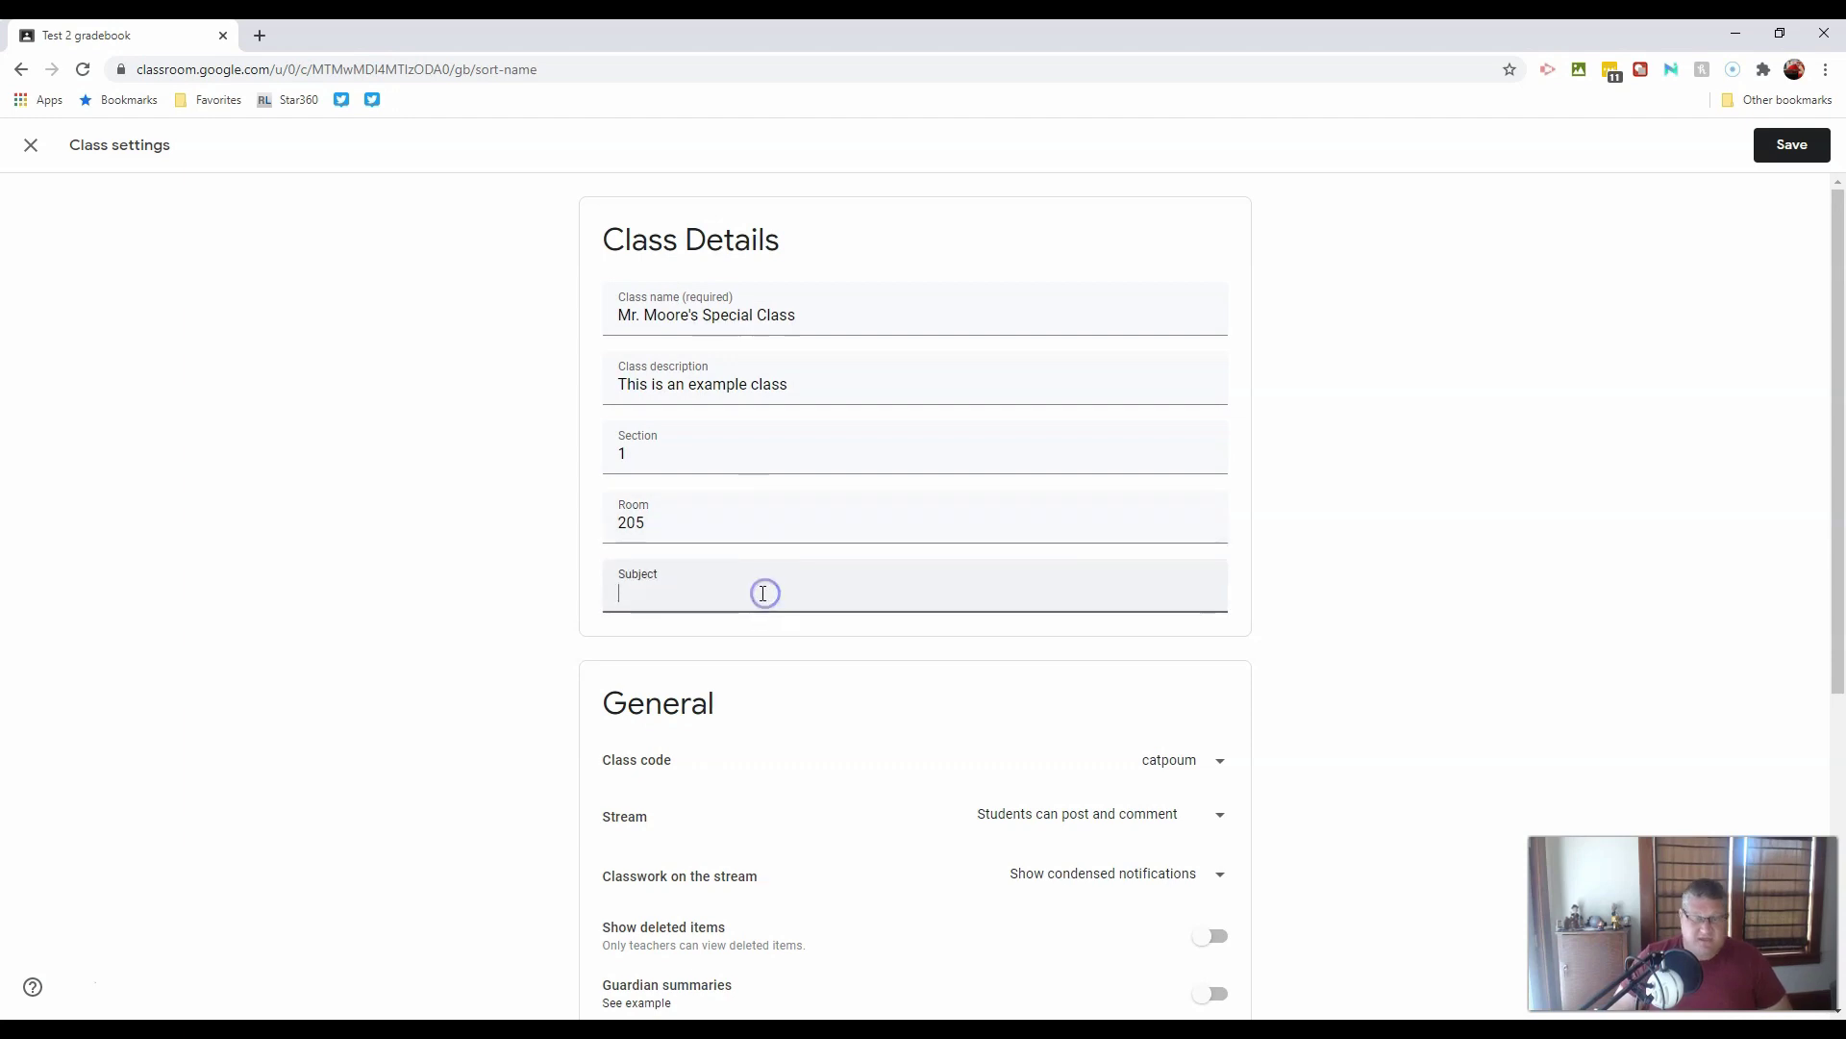
pyautogui.write('tech')
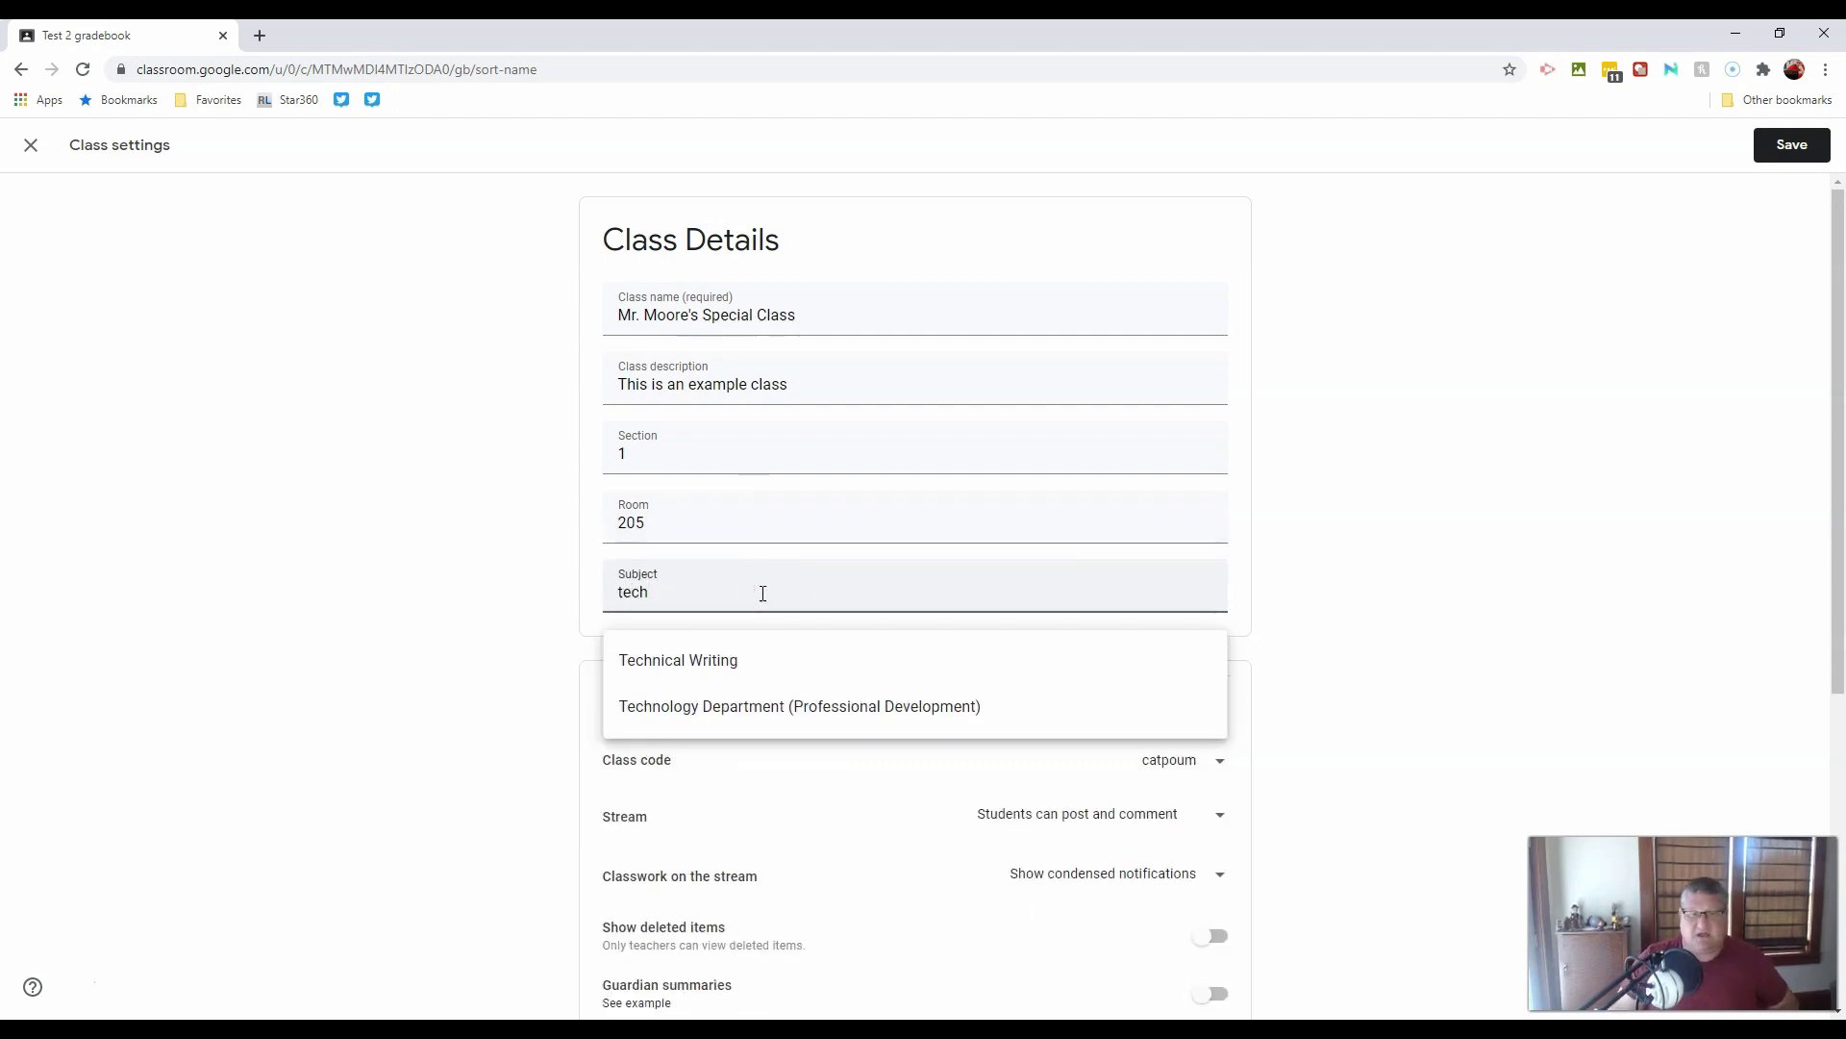
pyautogui.click(837, 522)
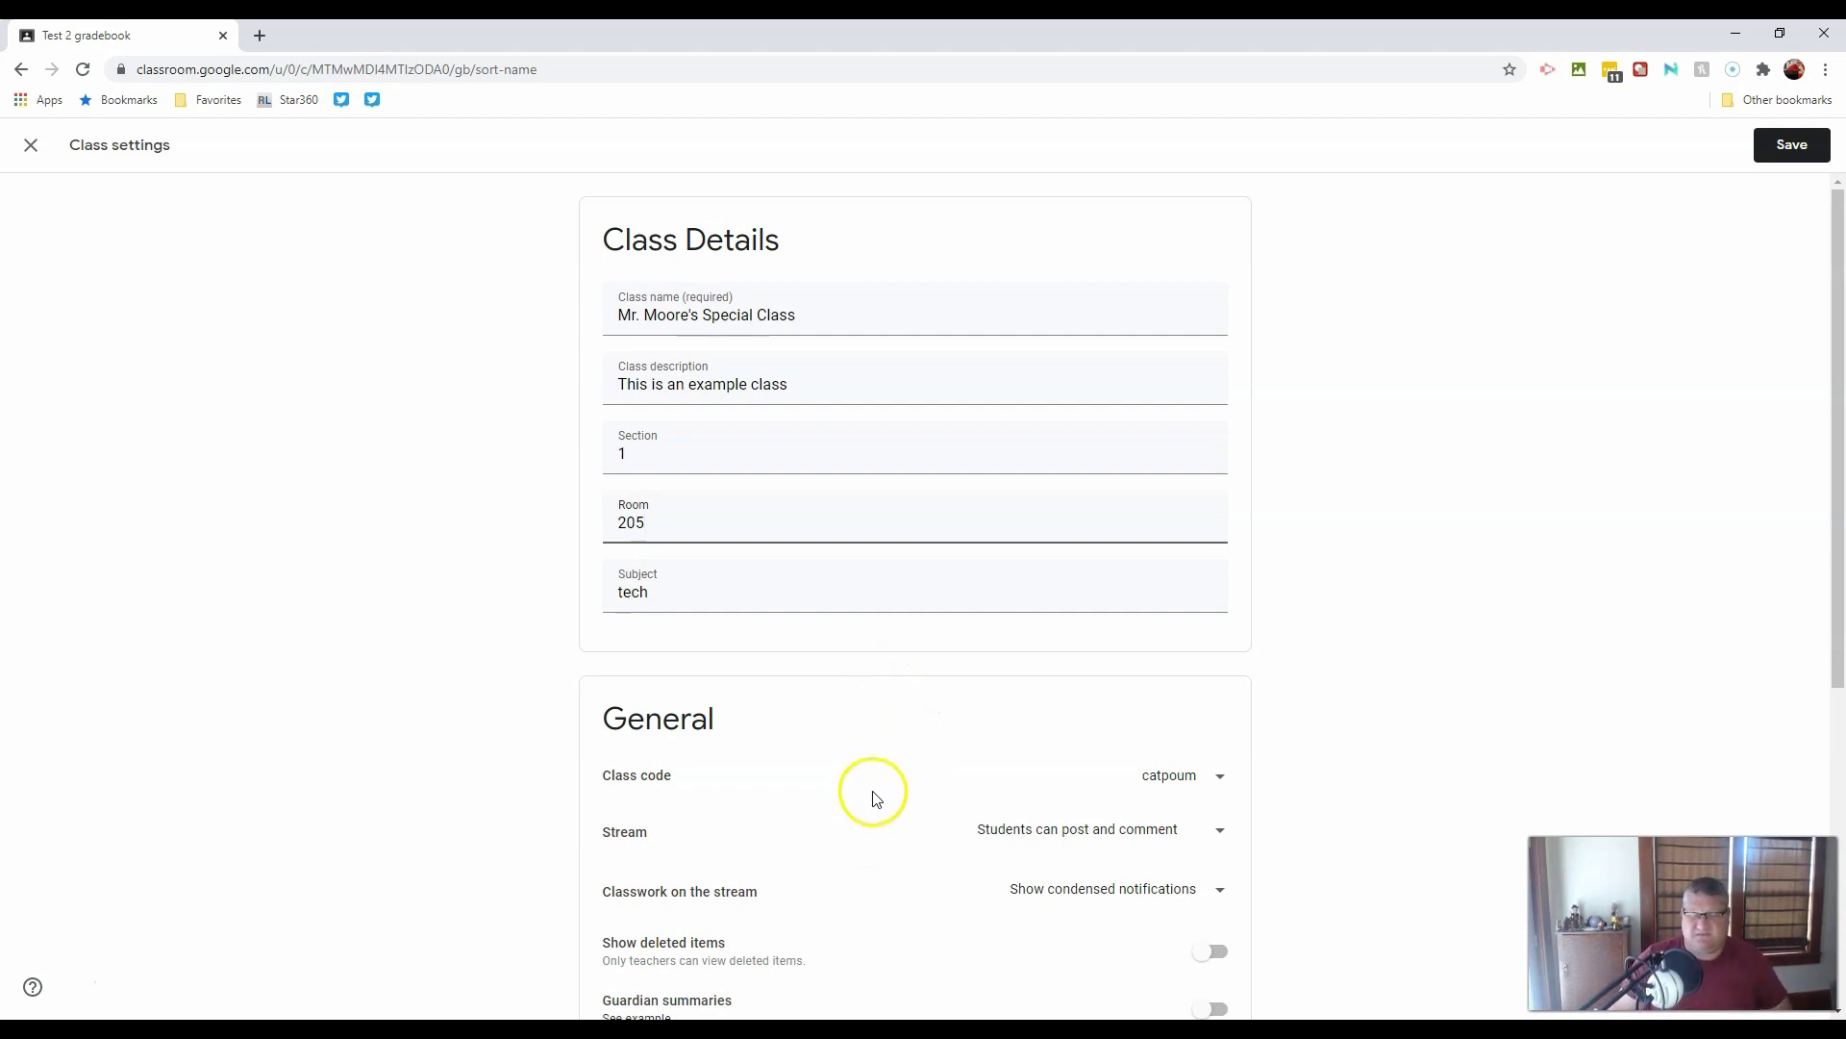
# Step: Scroll down the class settings to the General section
pyautogui.scroll(-3, 874, 798)
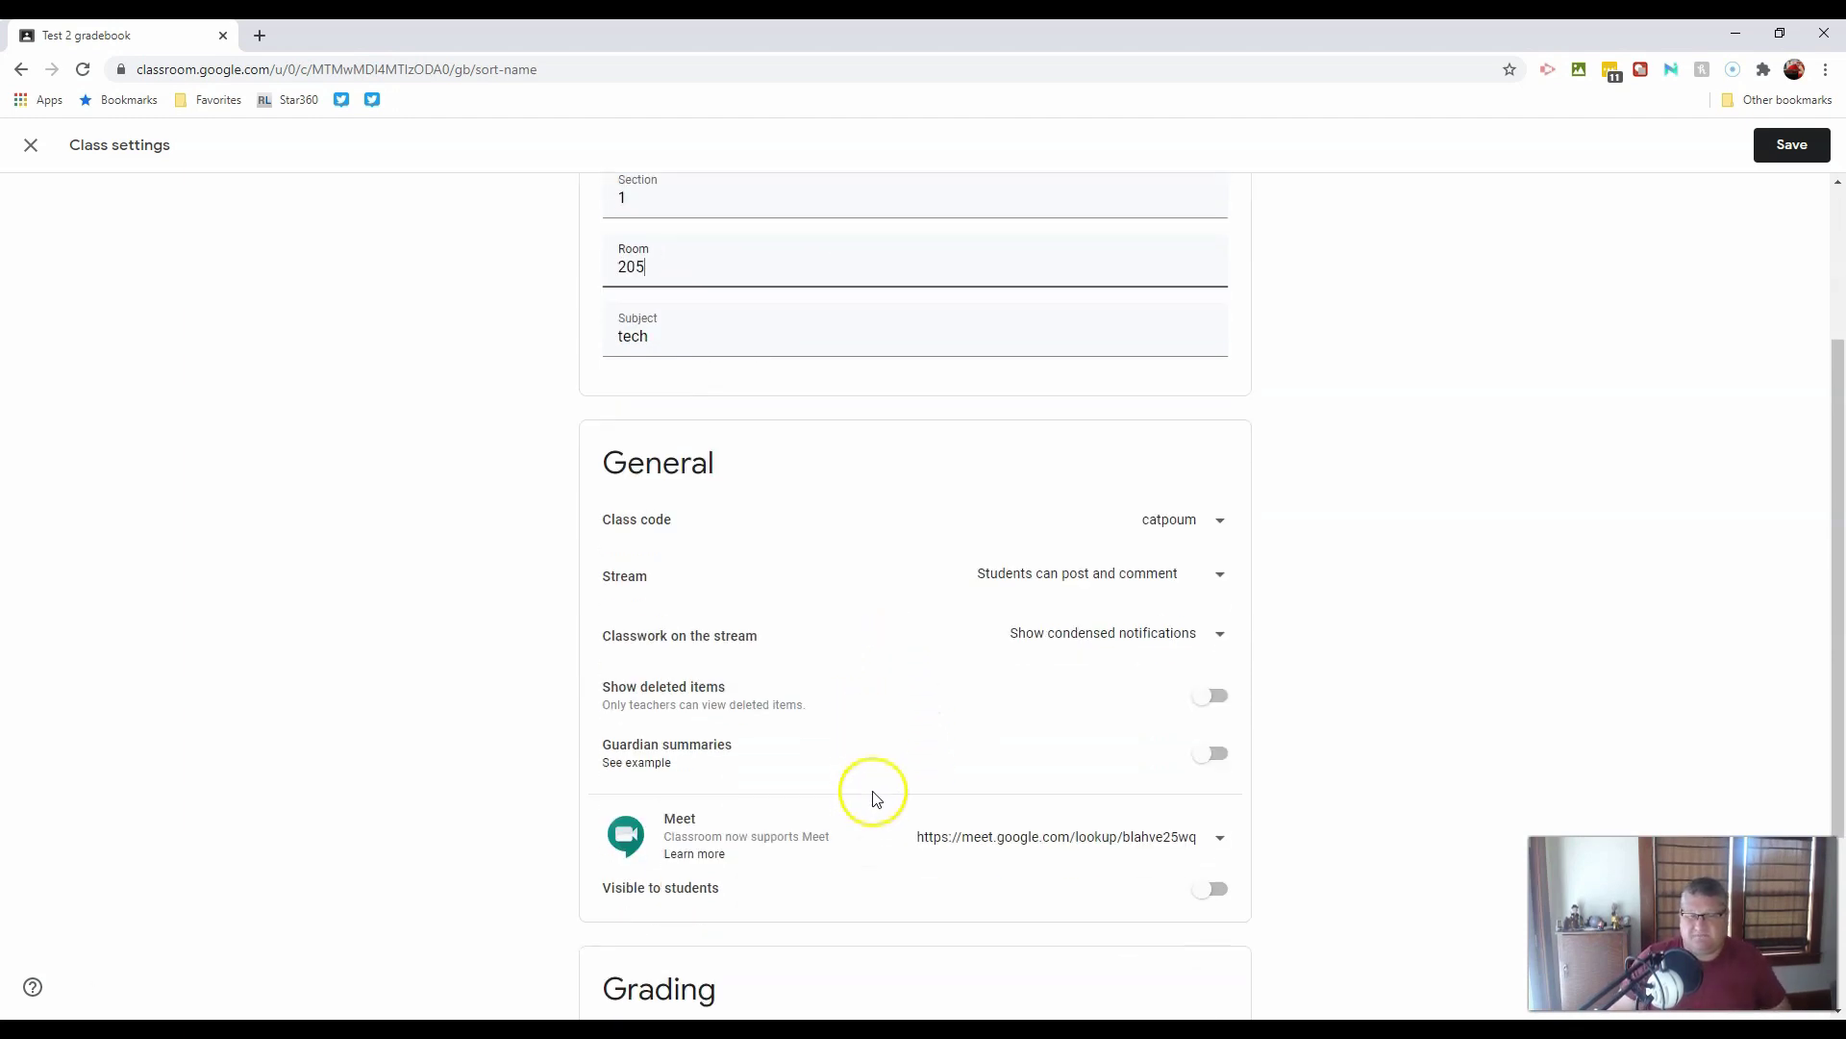
pyautogui.click(1225, 524)
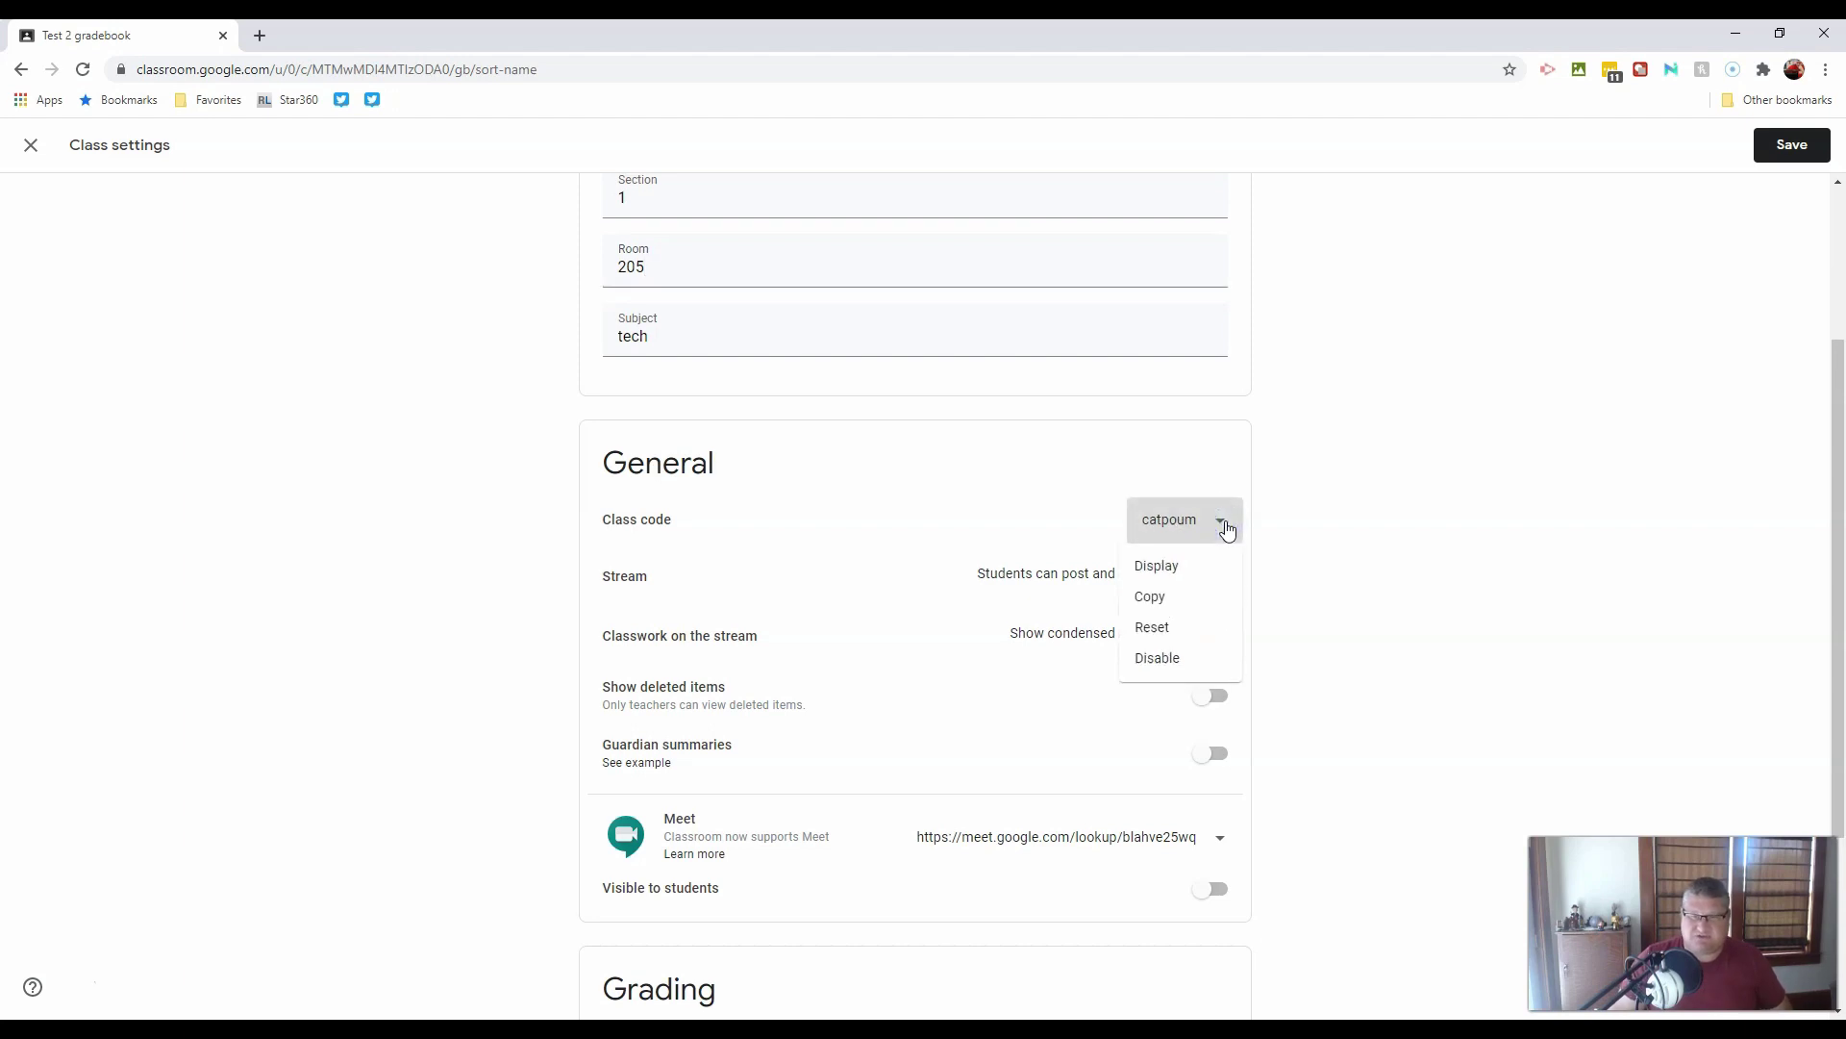
pyautogui.click(1194, 568)
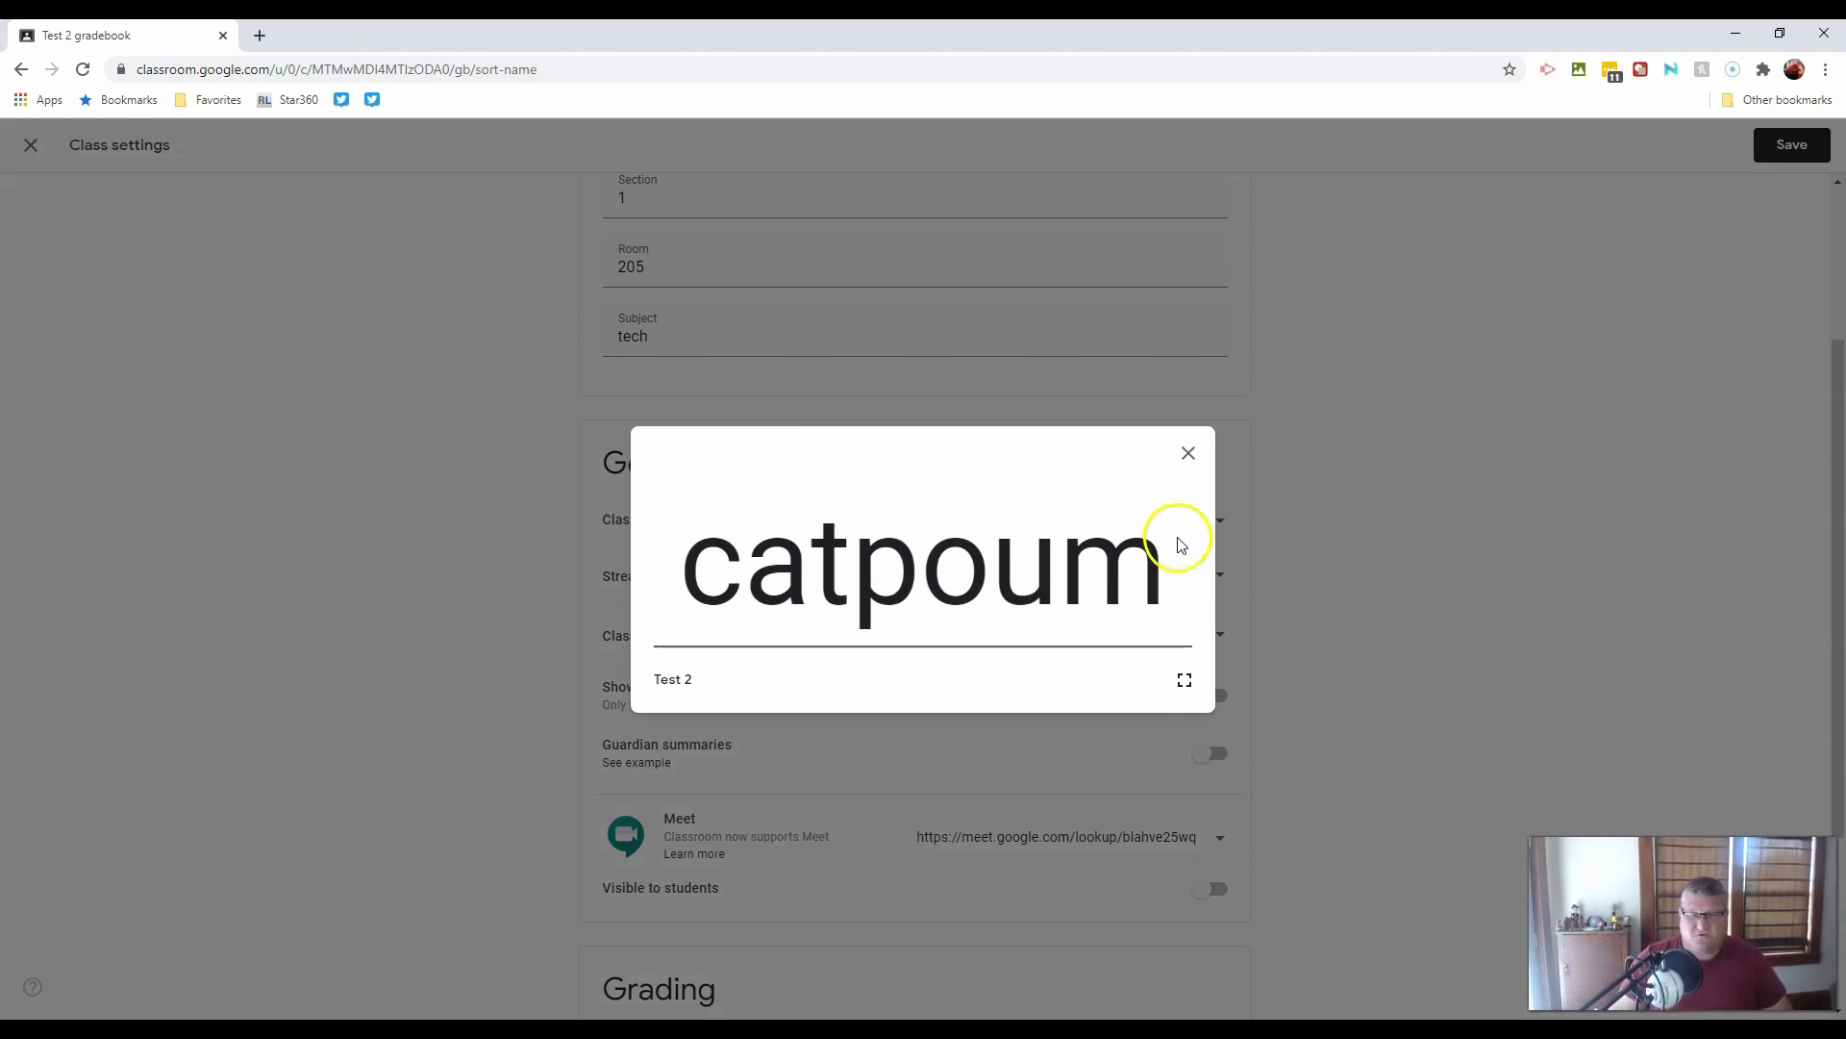
pyautogui.moveTo(1163, 577); pyautogui.dragTo(685, 575)
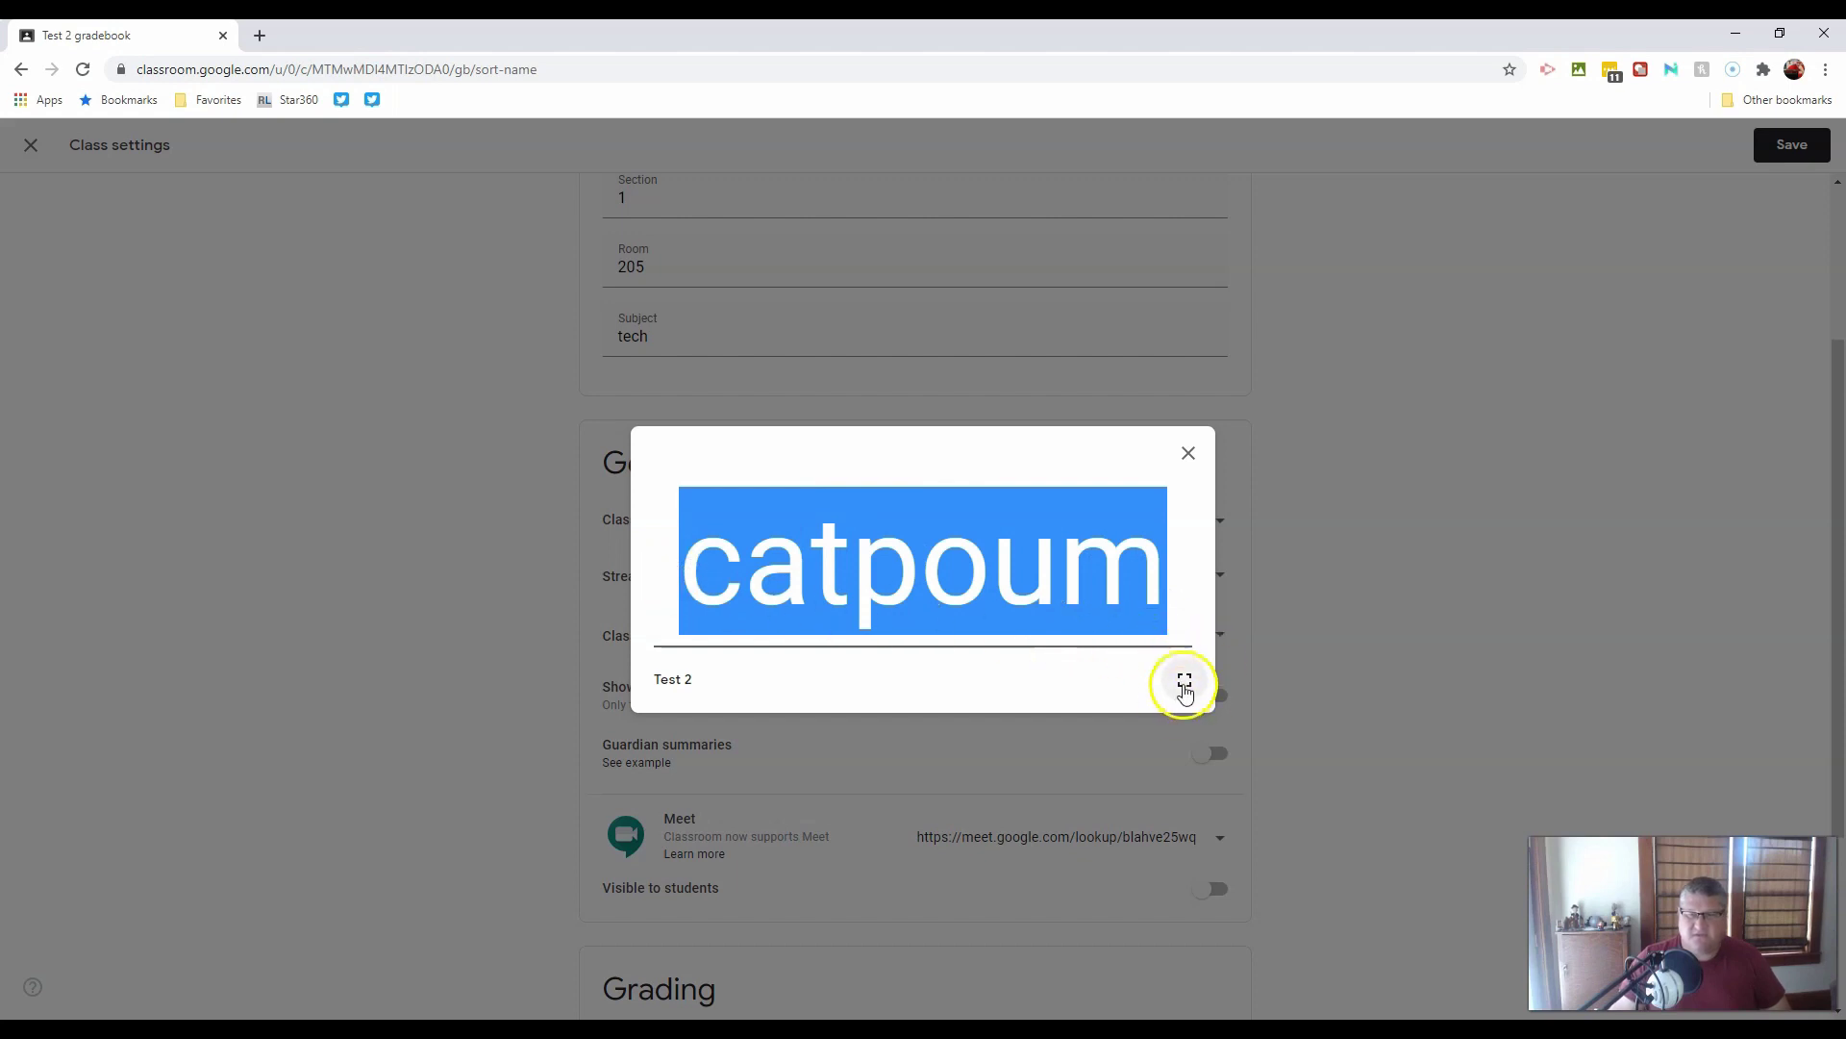
pyautogui.click(1185, 684)
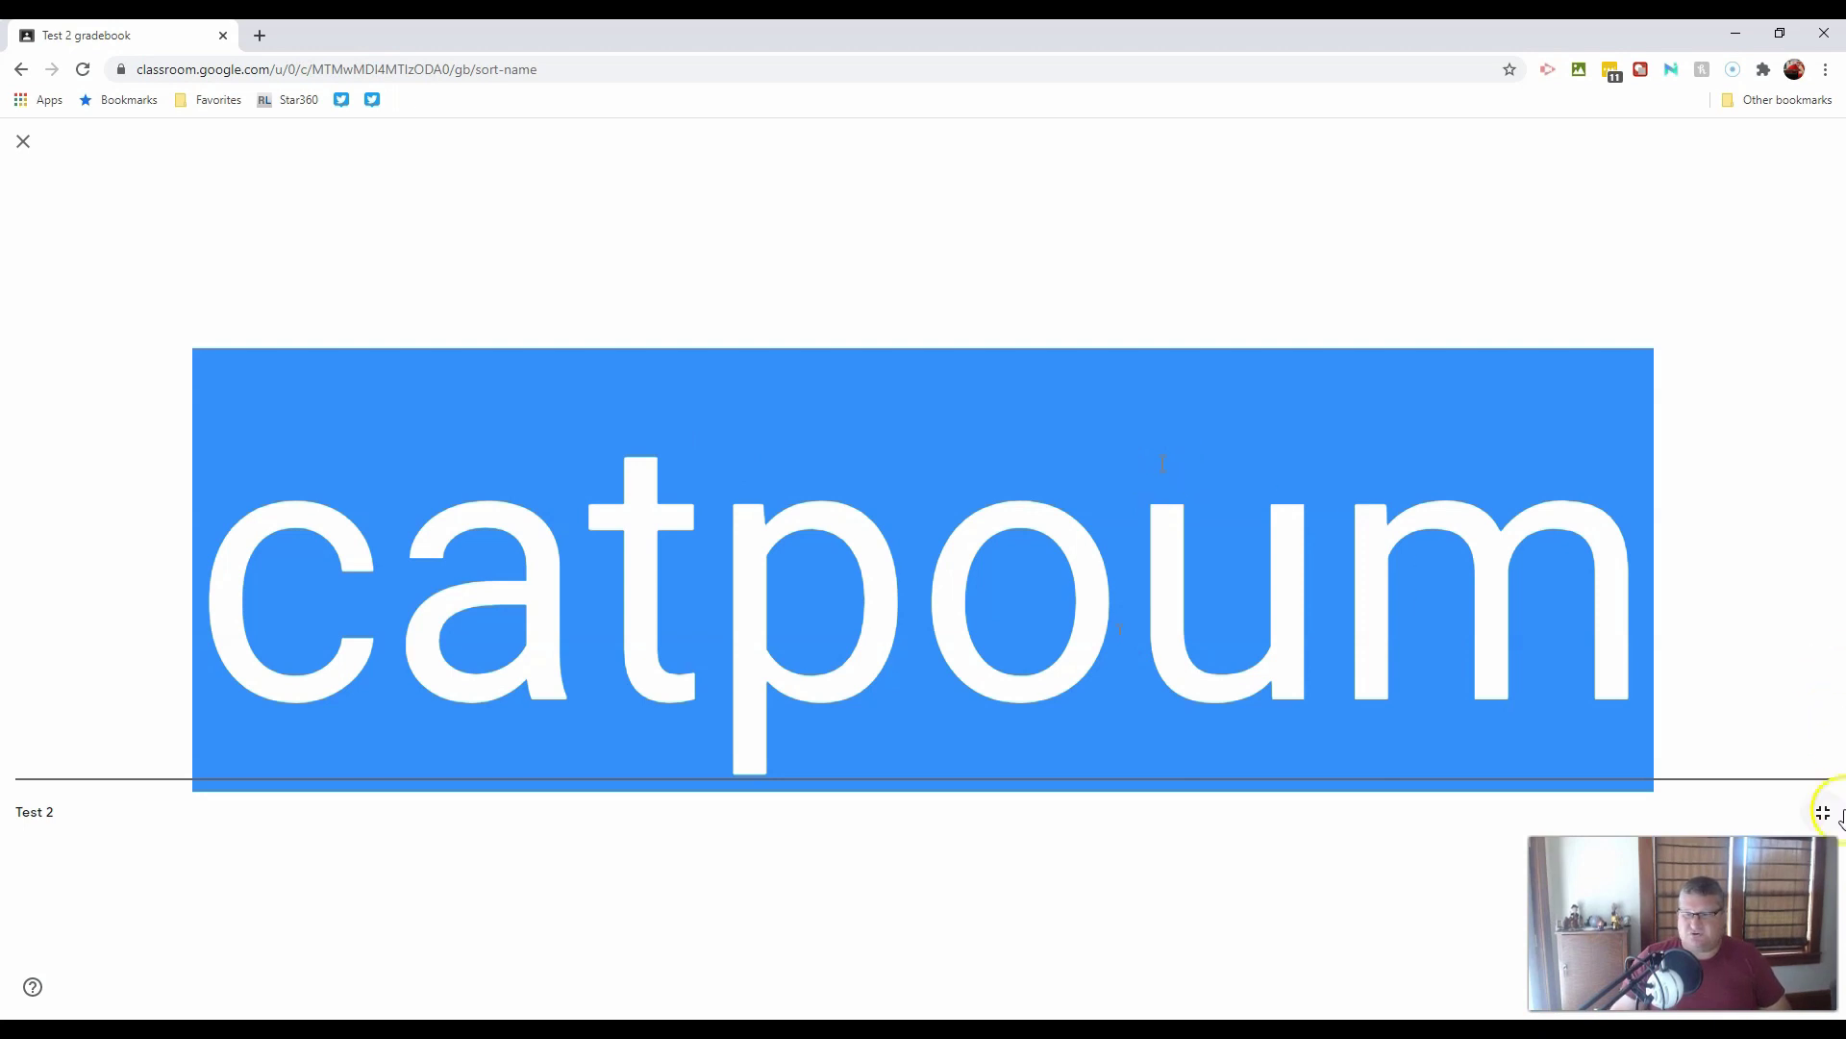
pyautogui.click(1823, 815)
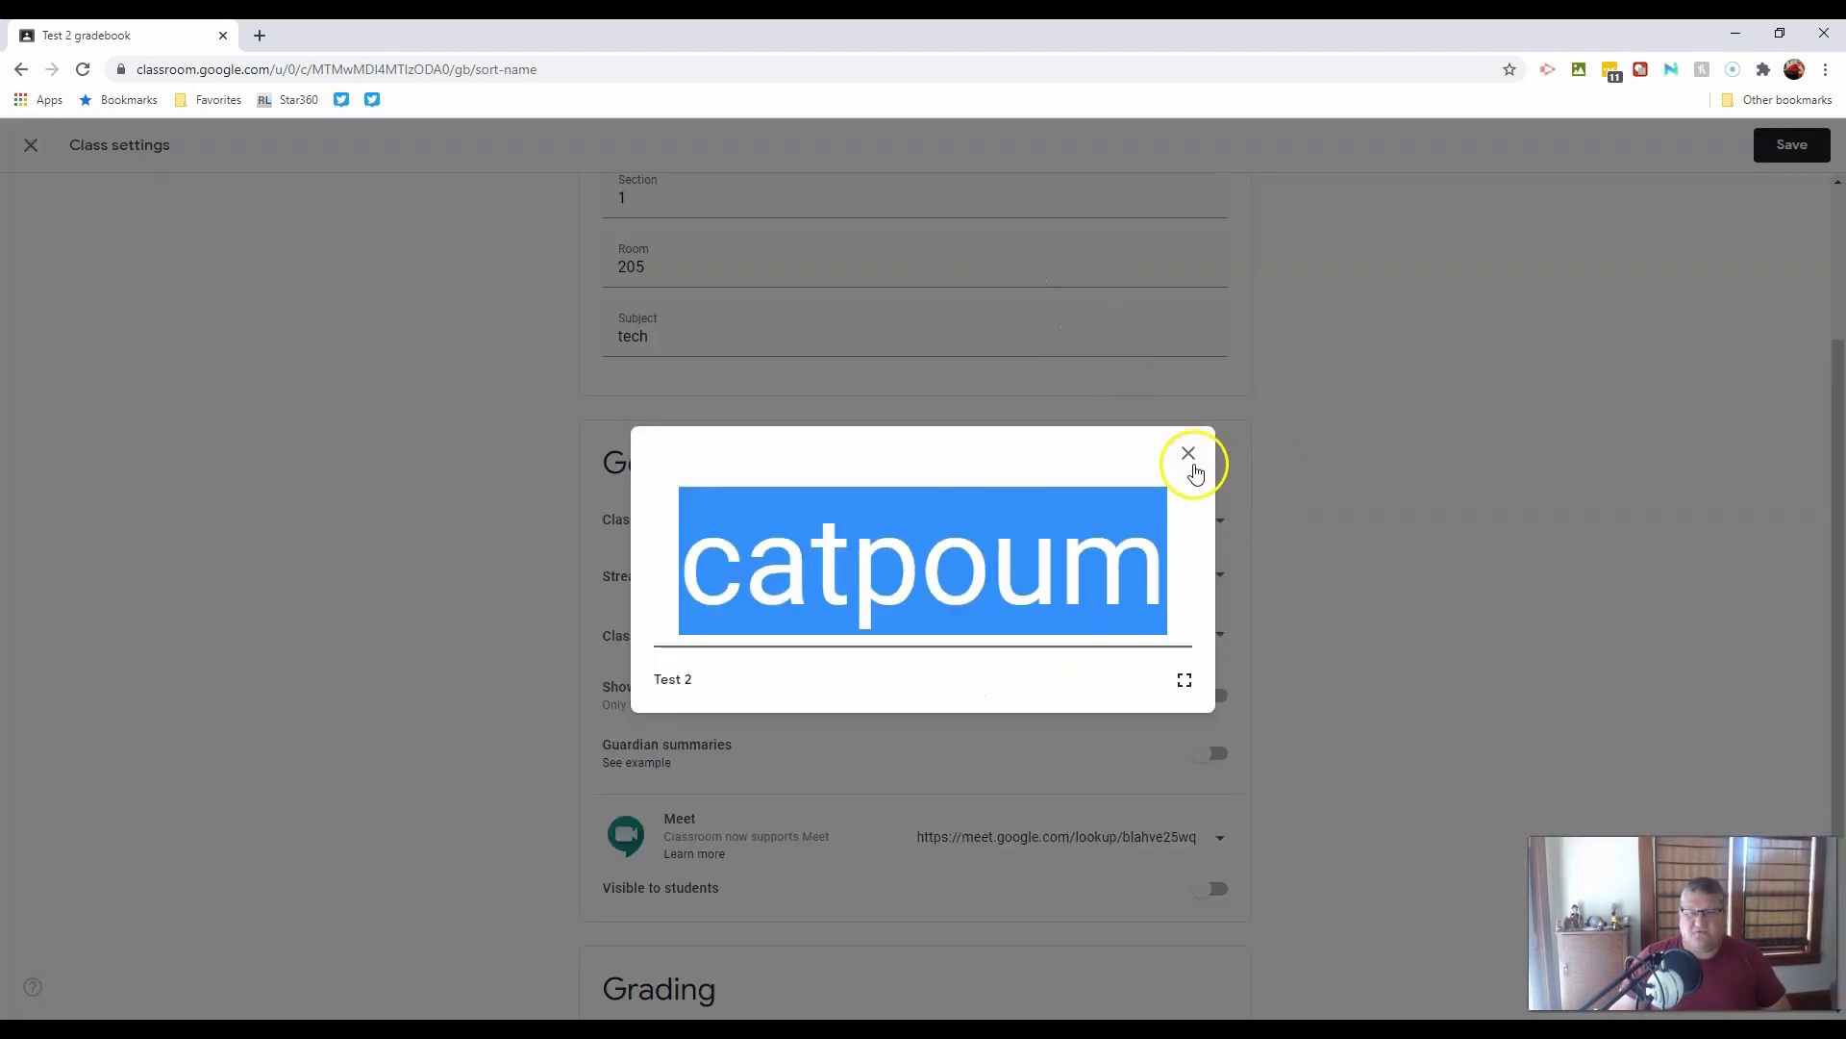
pyautogui.click(1193, 470)
pyautogui.click(1218, 520)
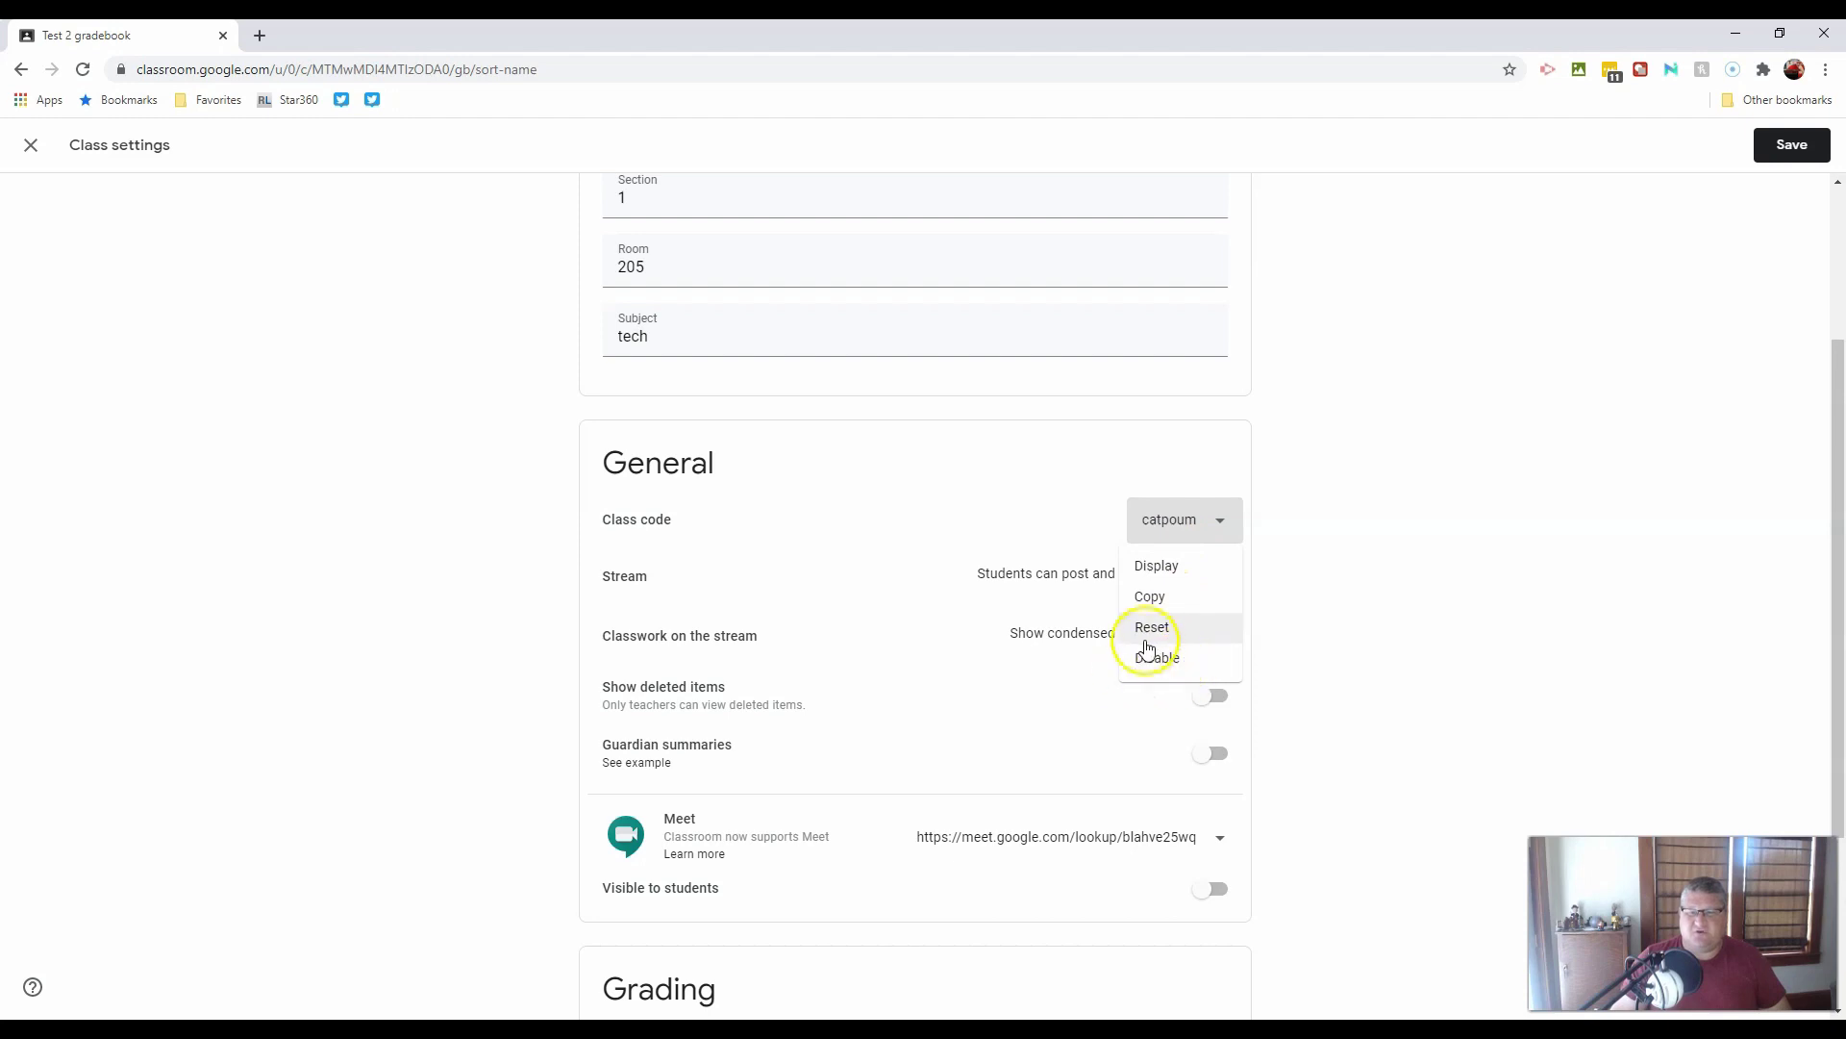
pyautogui.click(672, 608)
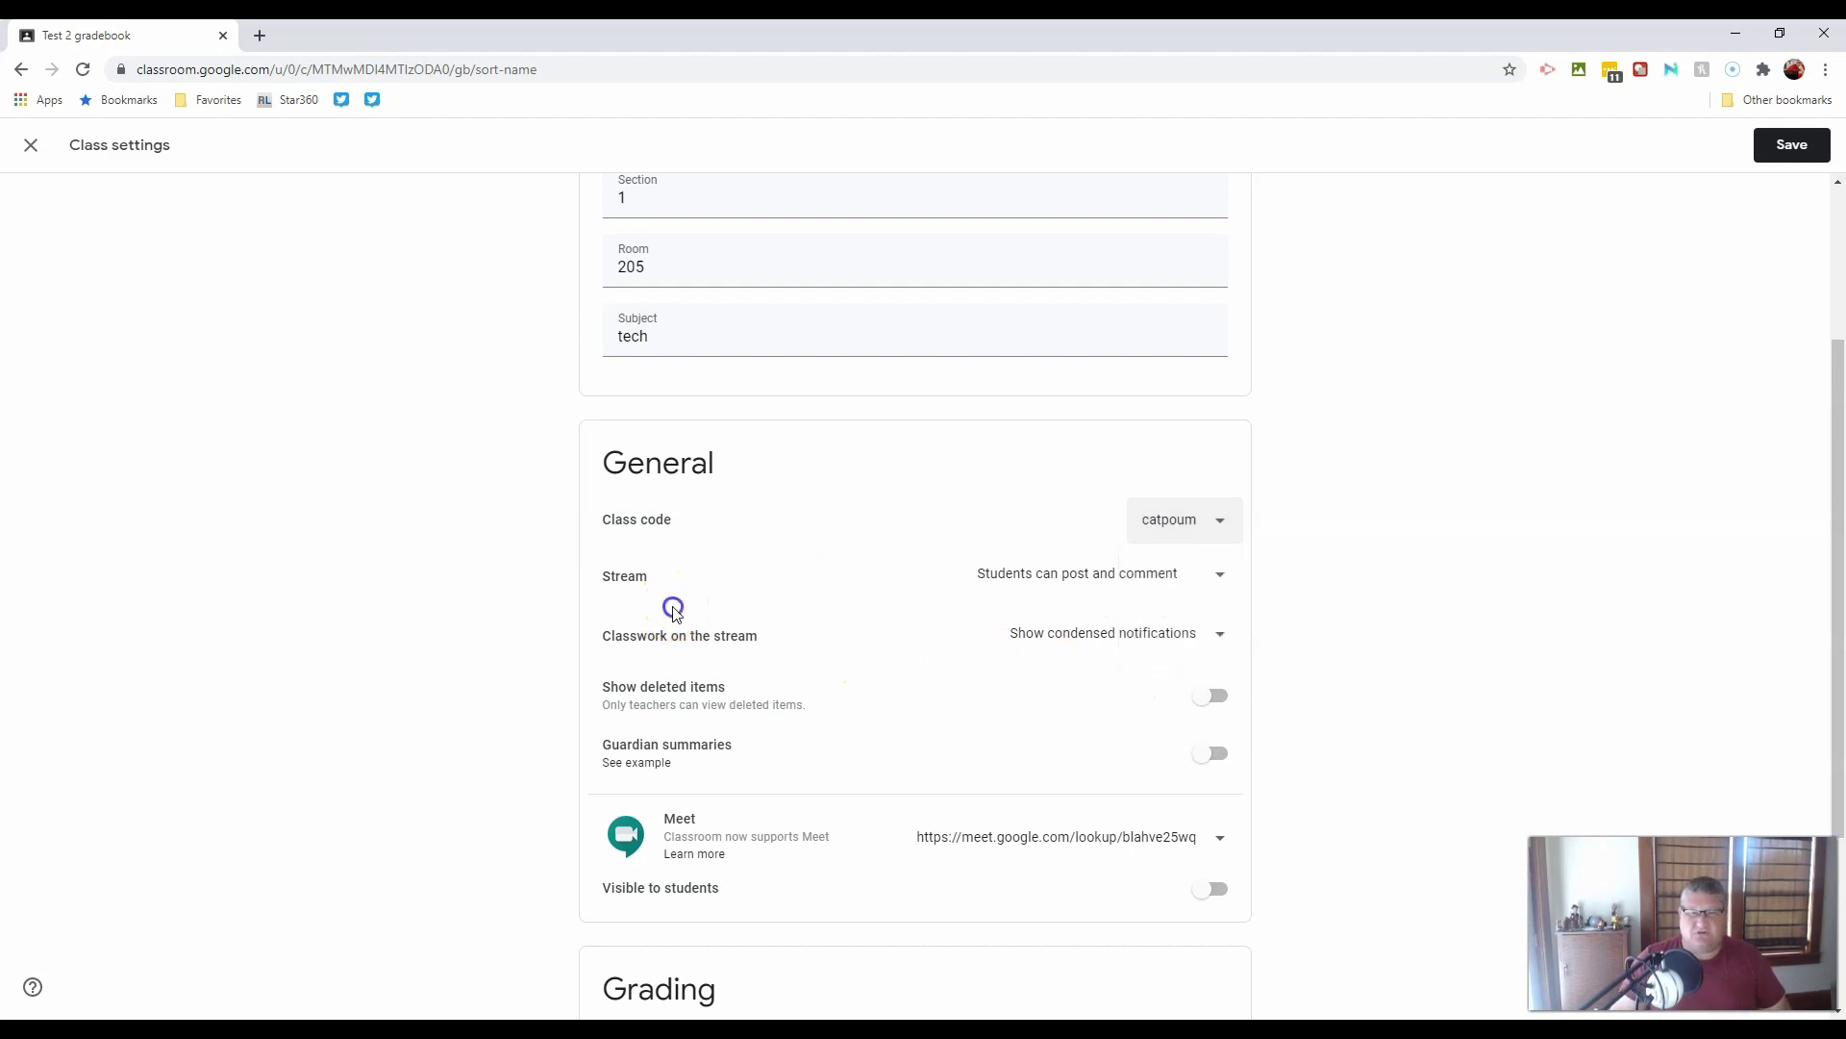
# Step: Set the Stream option to 'Only teachers can post or comment'
pyautogui.click(1221, 584)
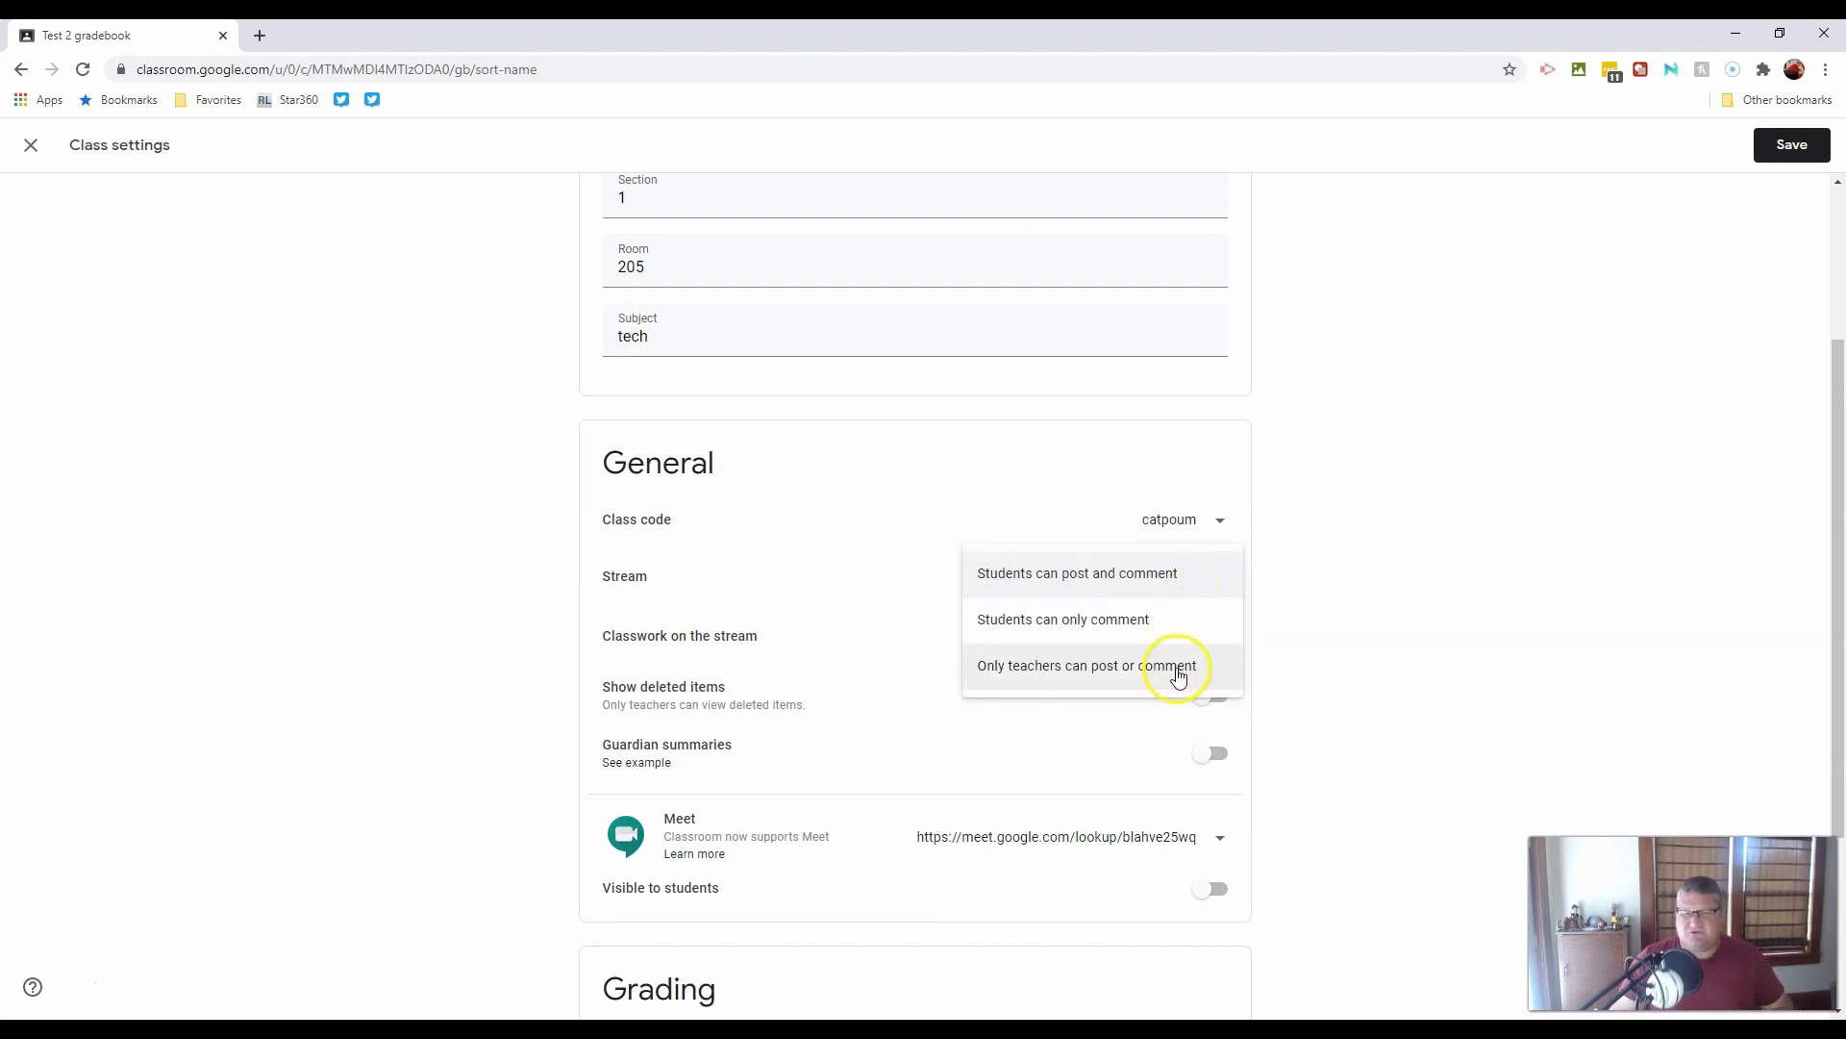
pyautogui.click(1178, 654)
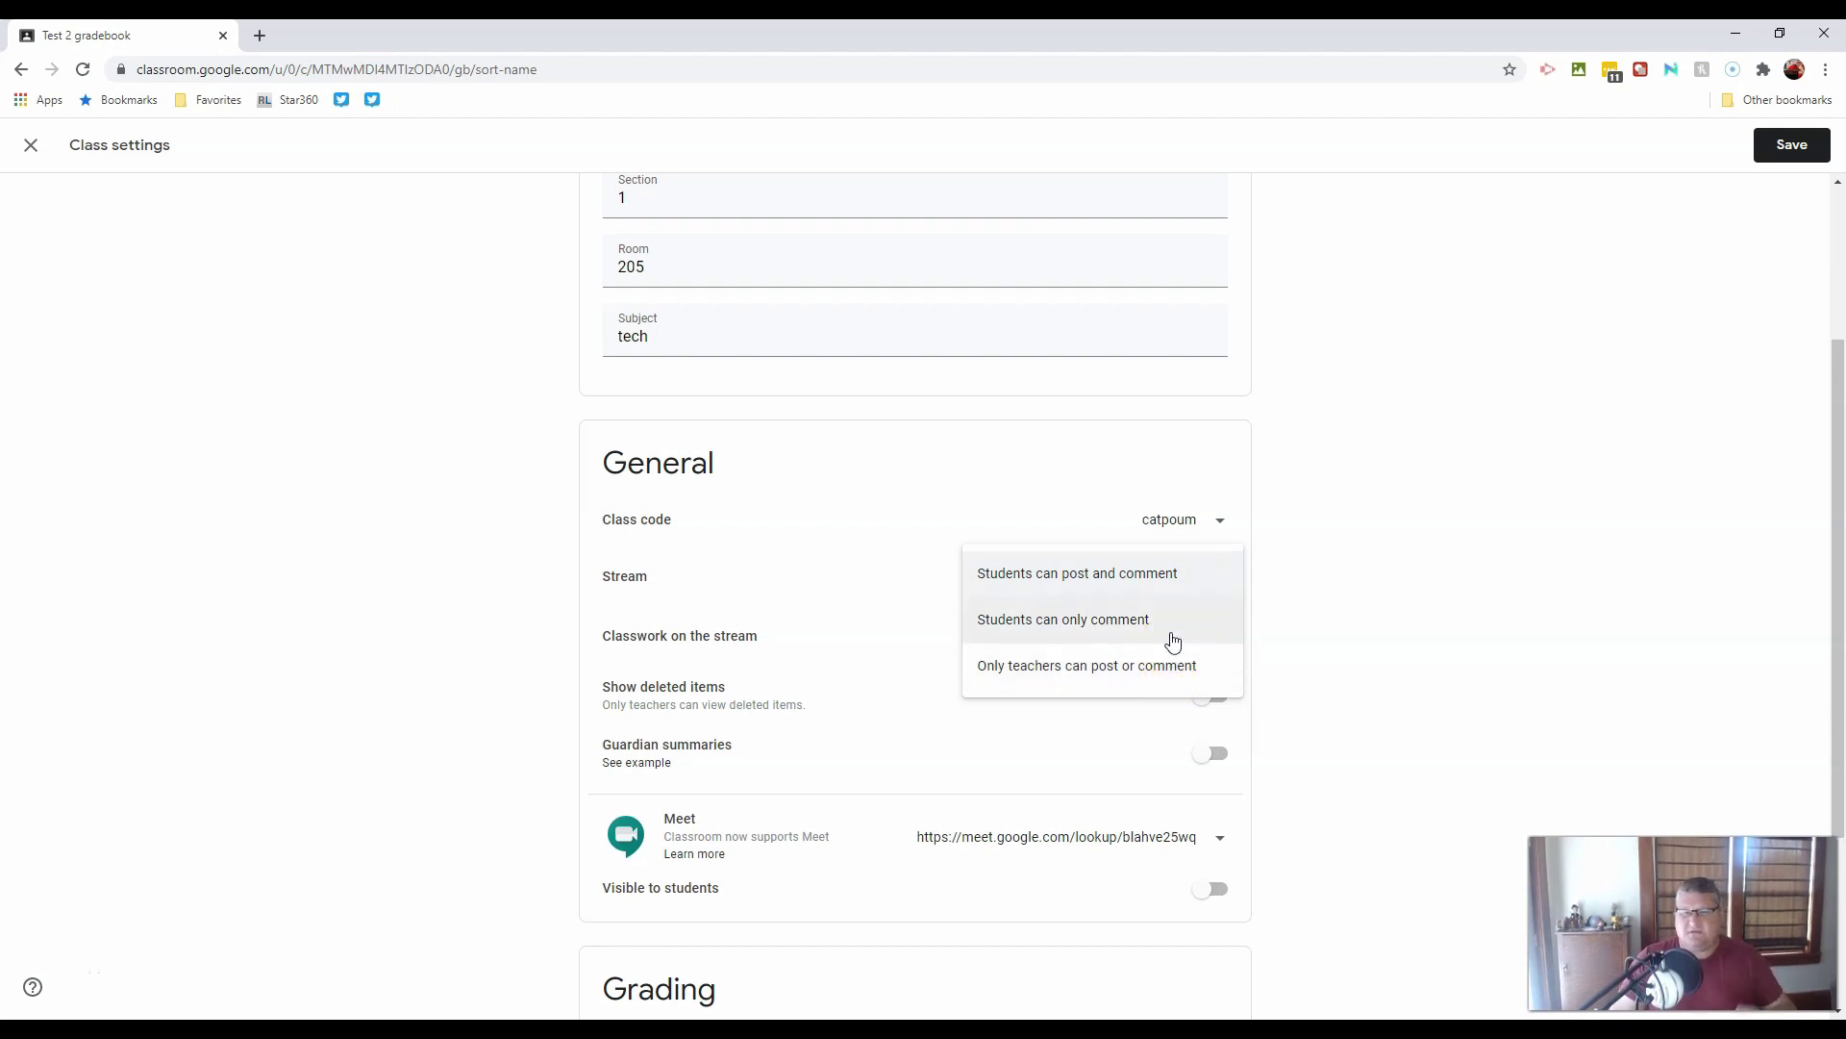
pyautogui.click(1127, 668)
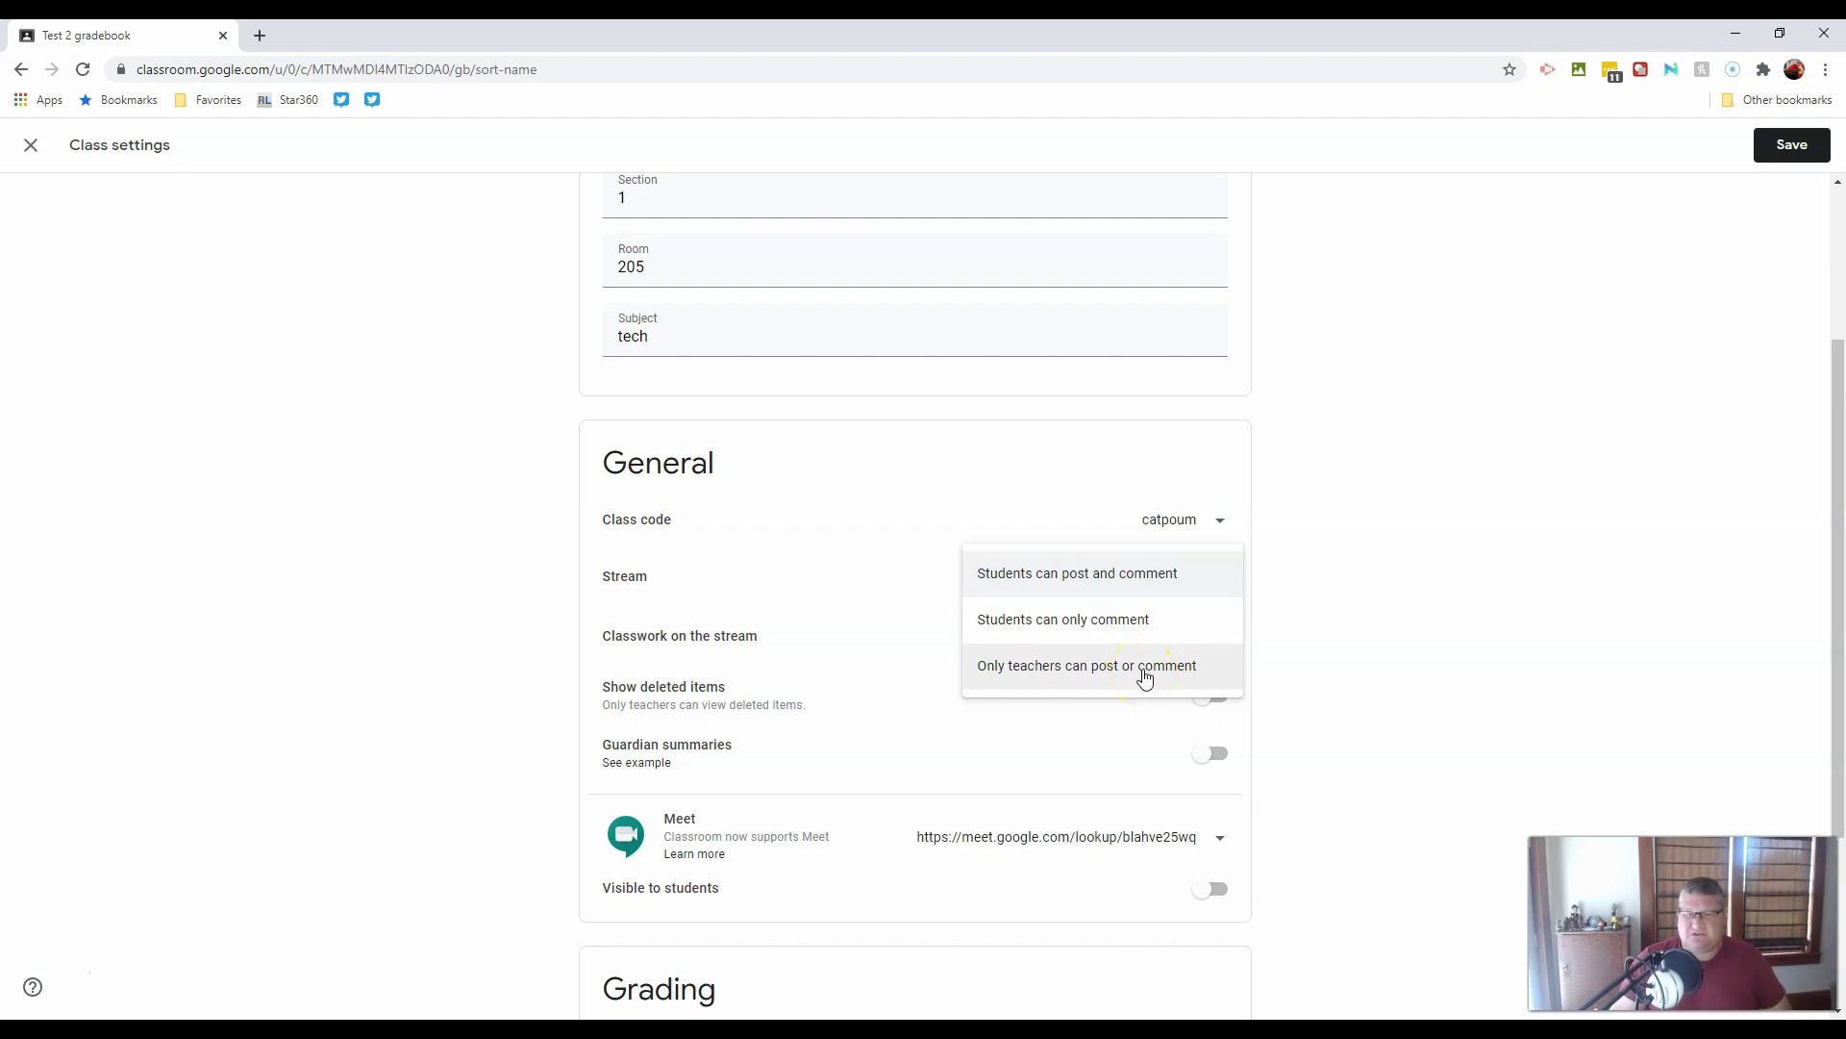
pyautogui.click(1145, 678)
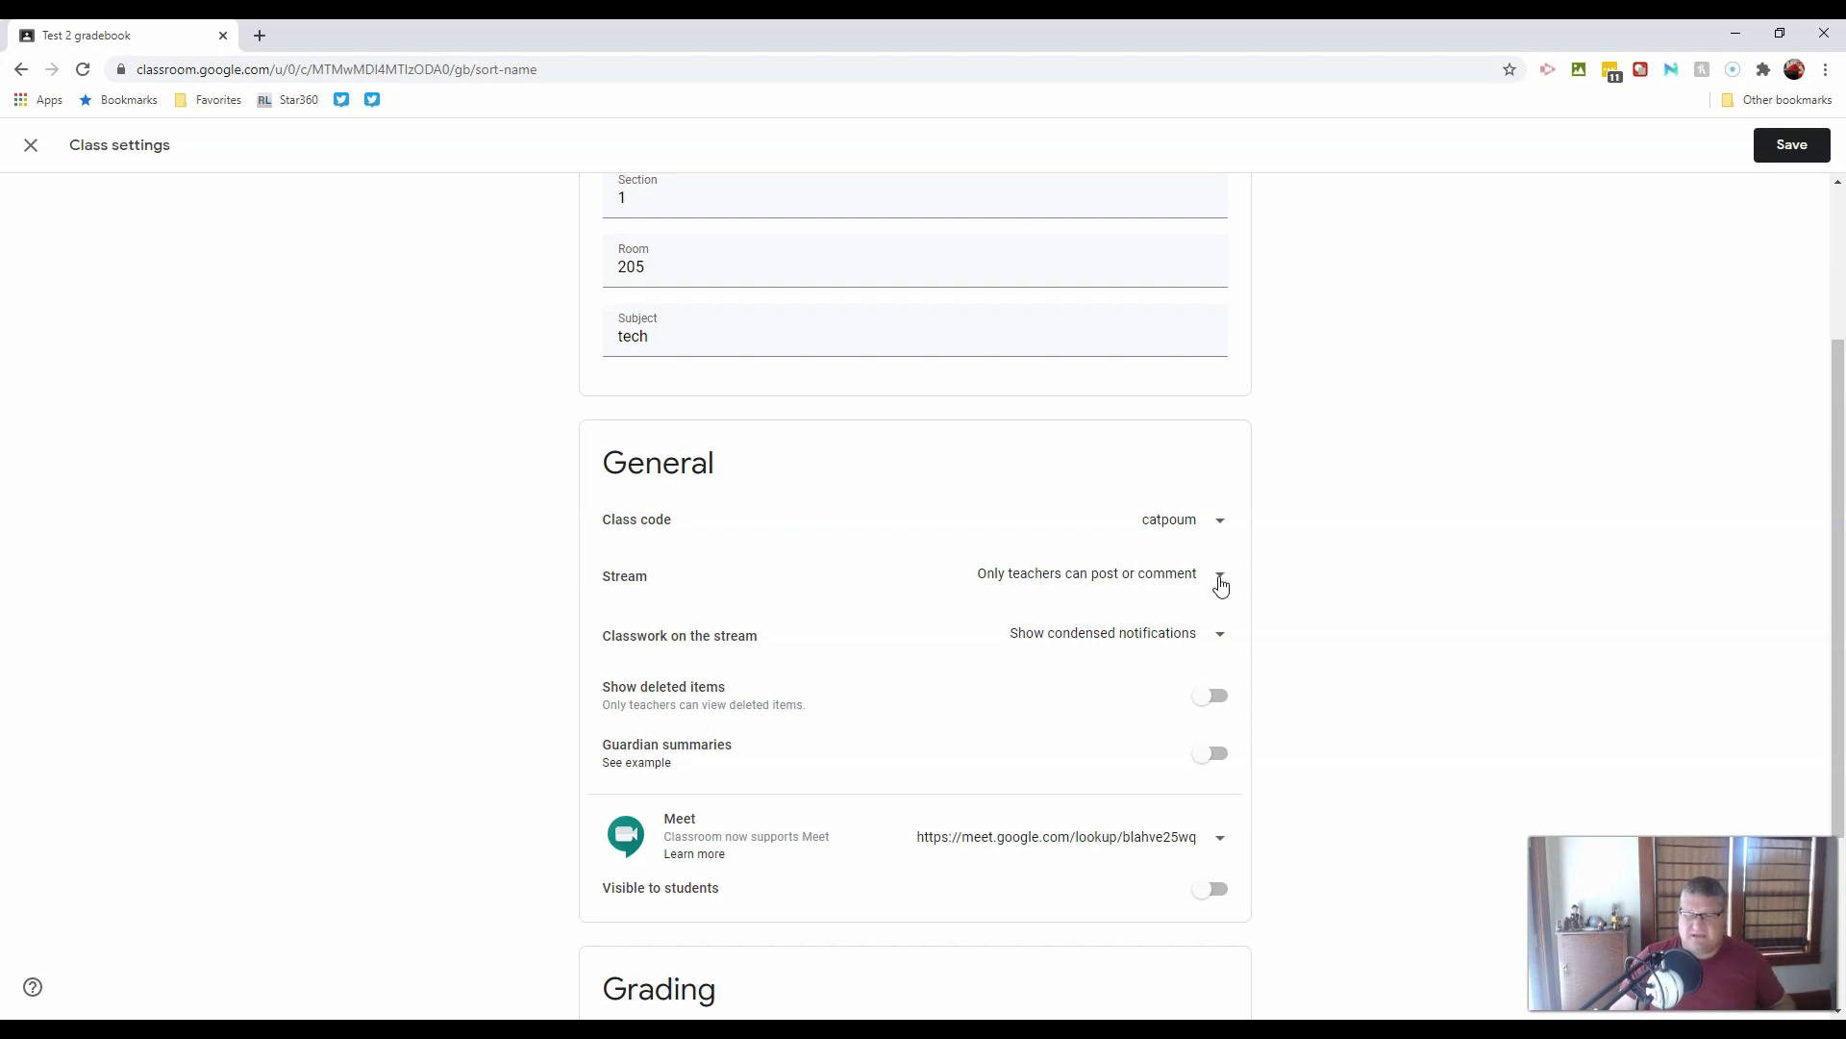
# Step: Try the students-comment and students-post-and-comment Stream options, then return to teachers-only
pyautogui.click(1221, 581)
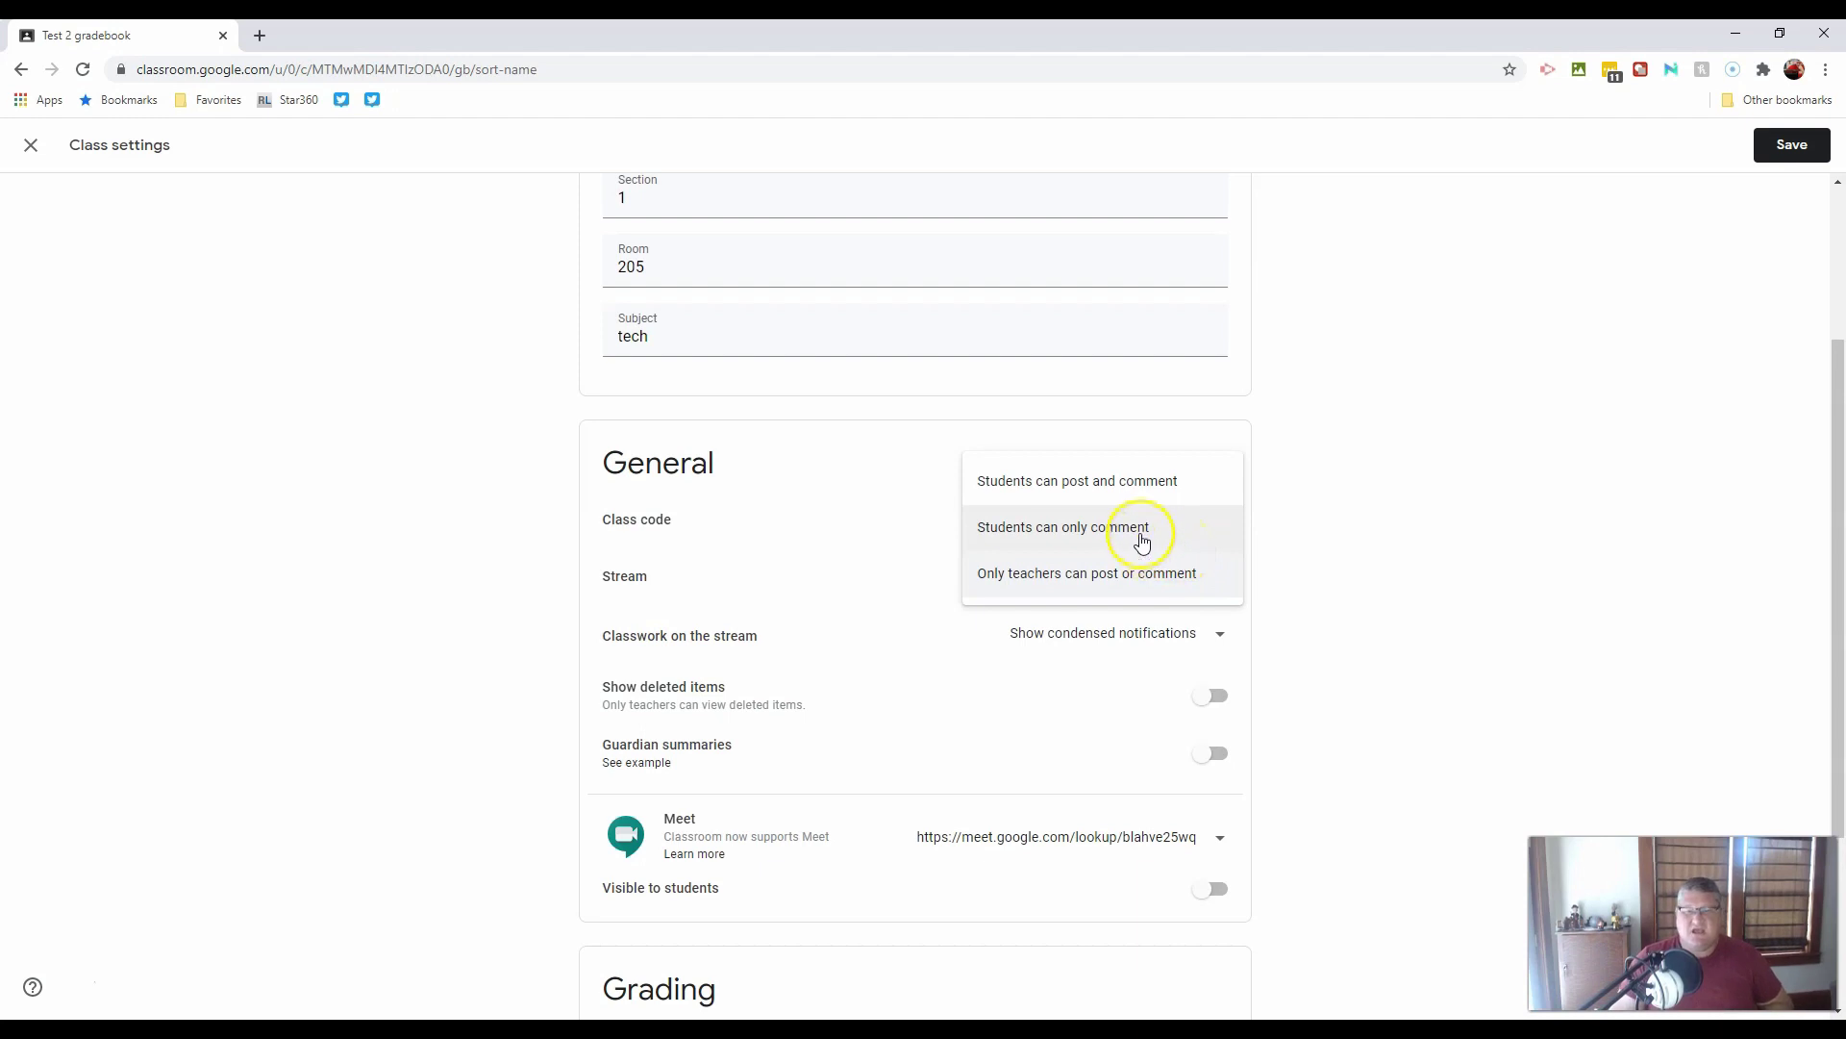
pyautogui.click(1140, 535)
pyautogui.click(1144, 618)
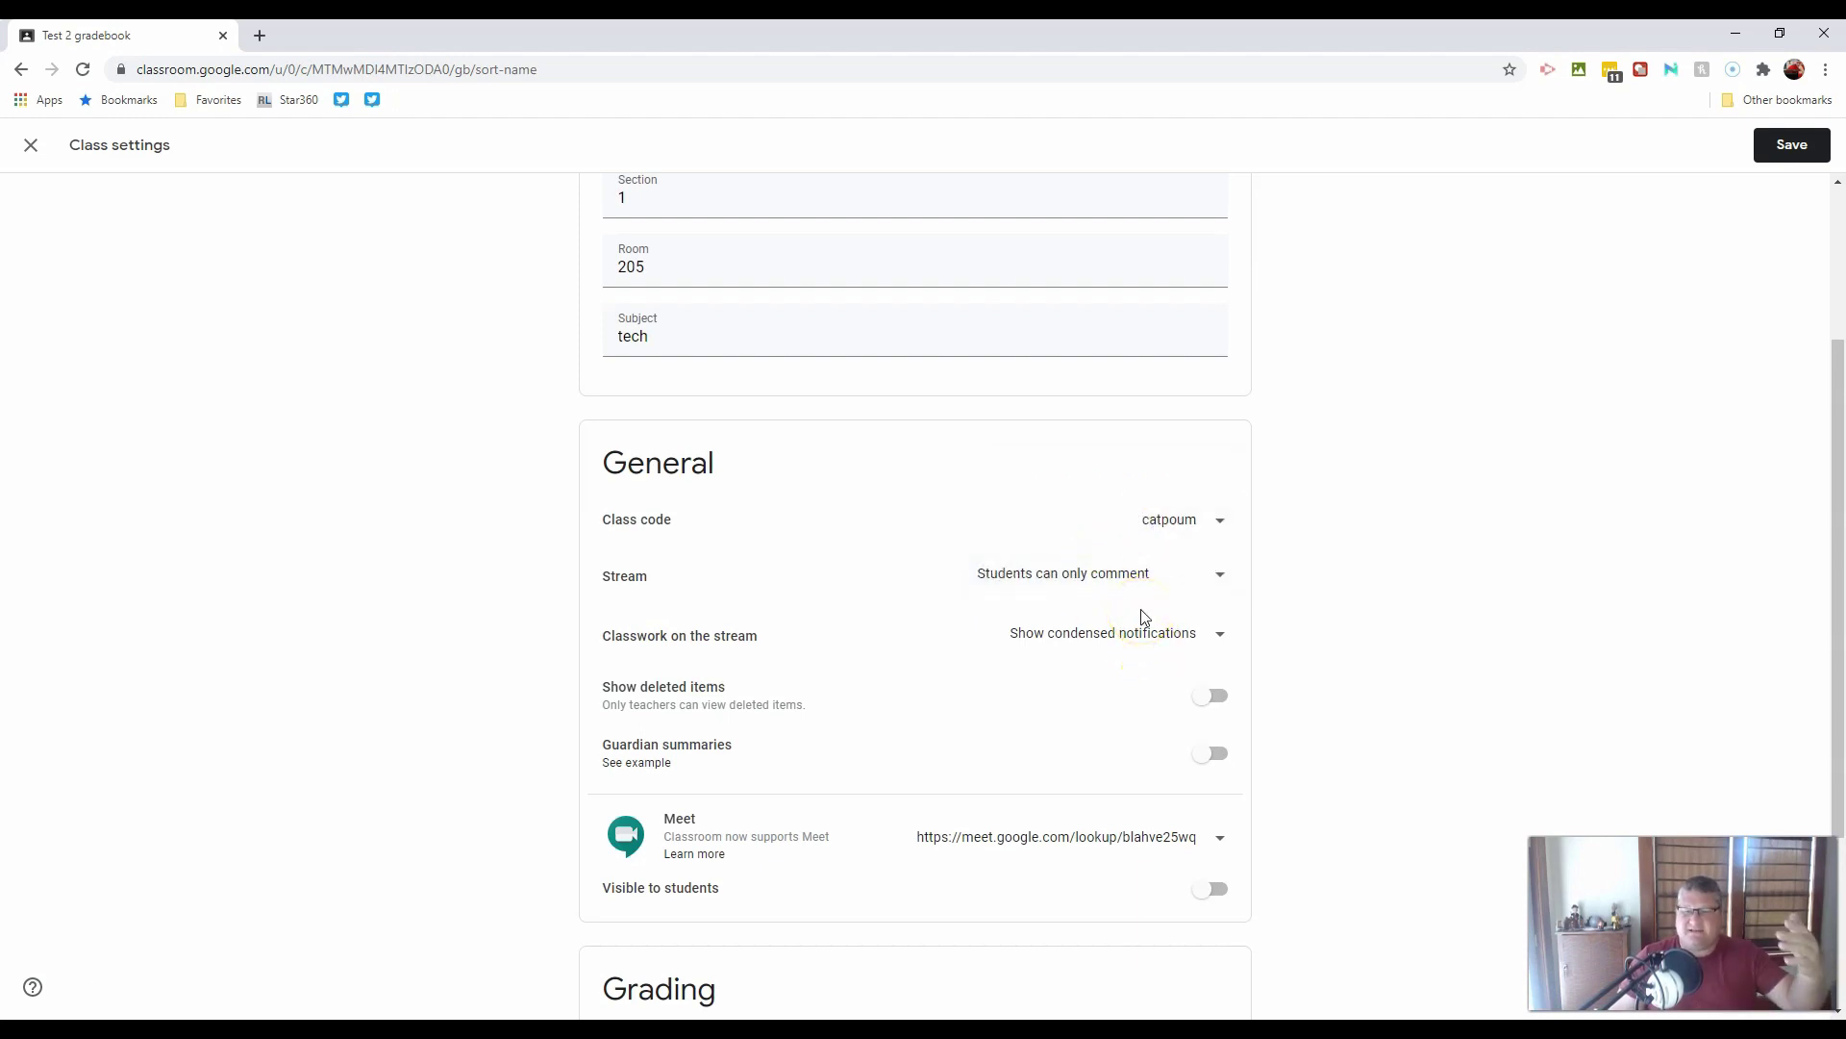
pyautogui.click(1147, 583)
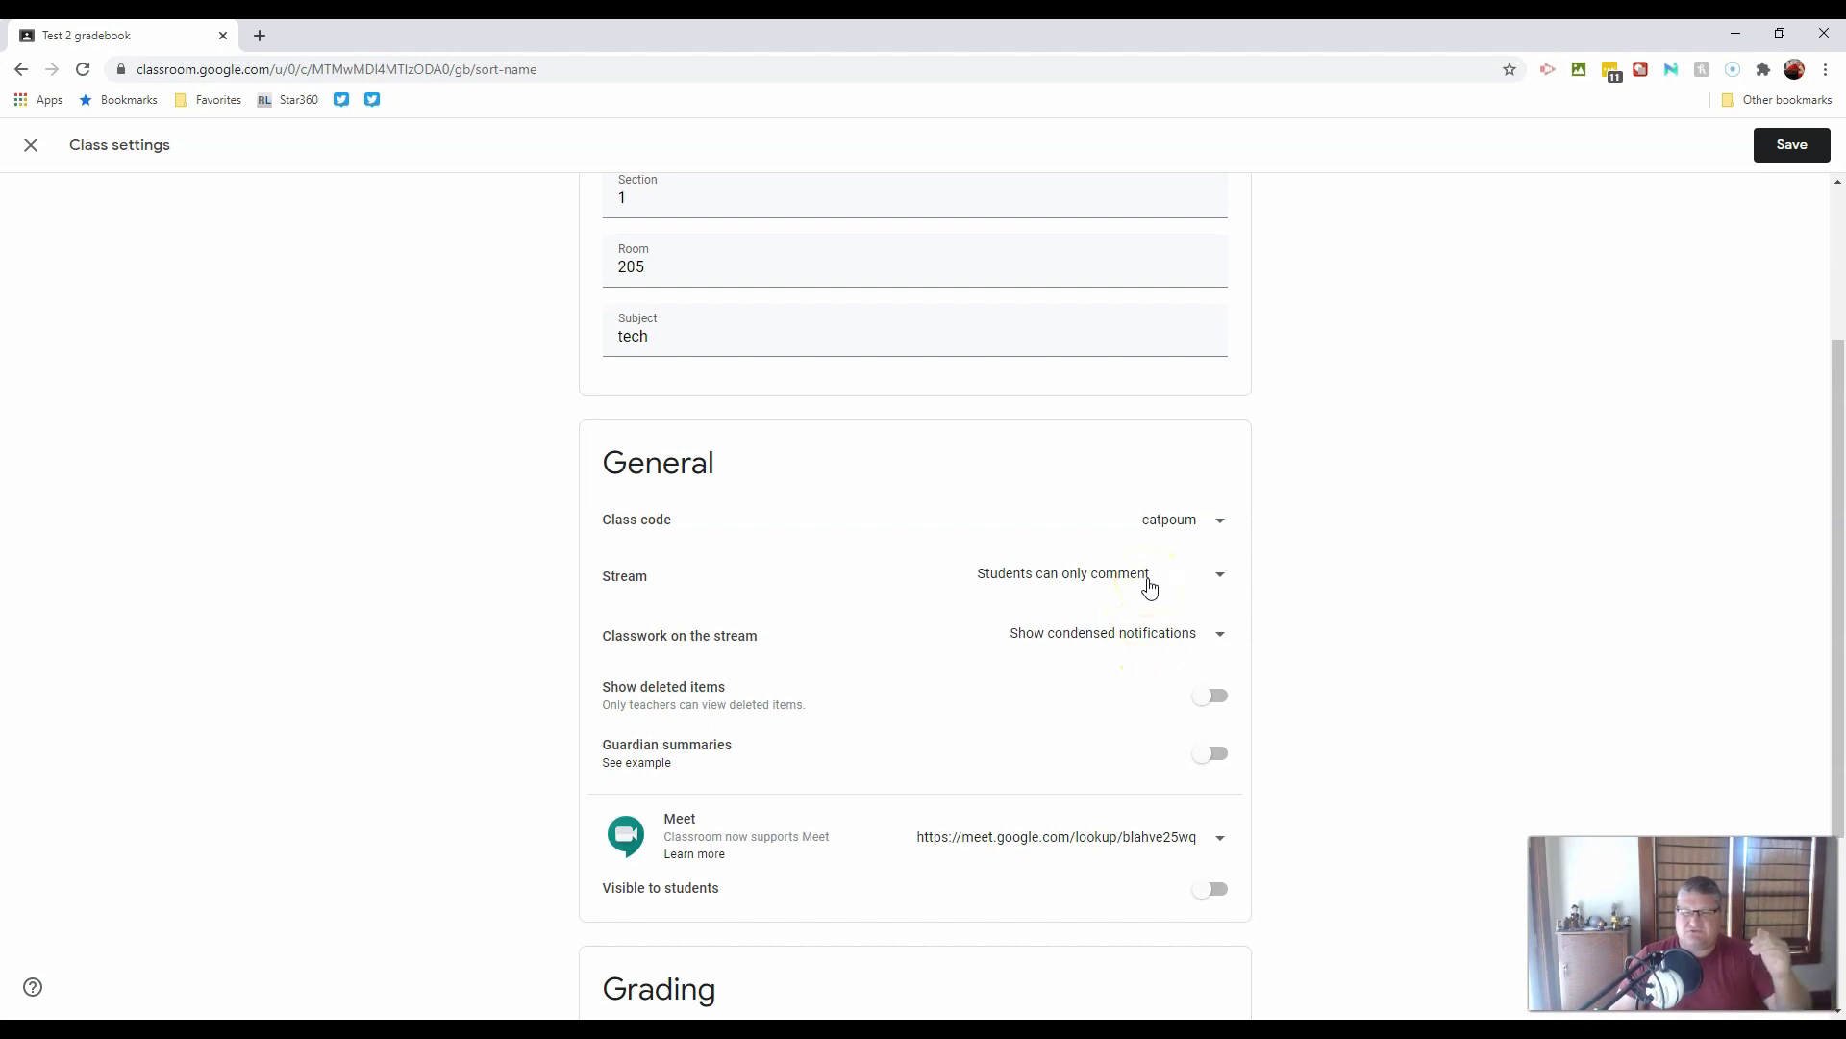
pyautogui.click(1212, 577)
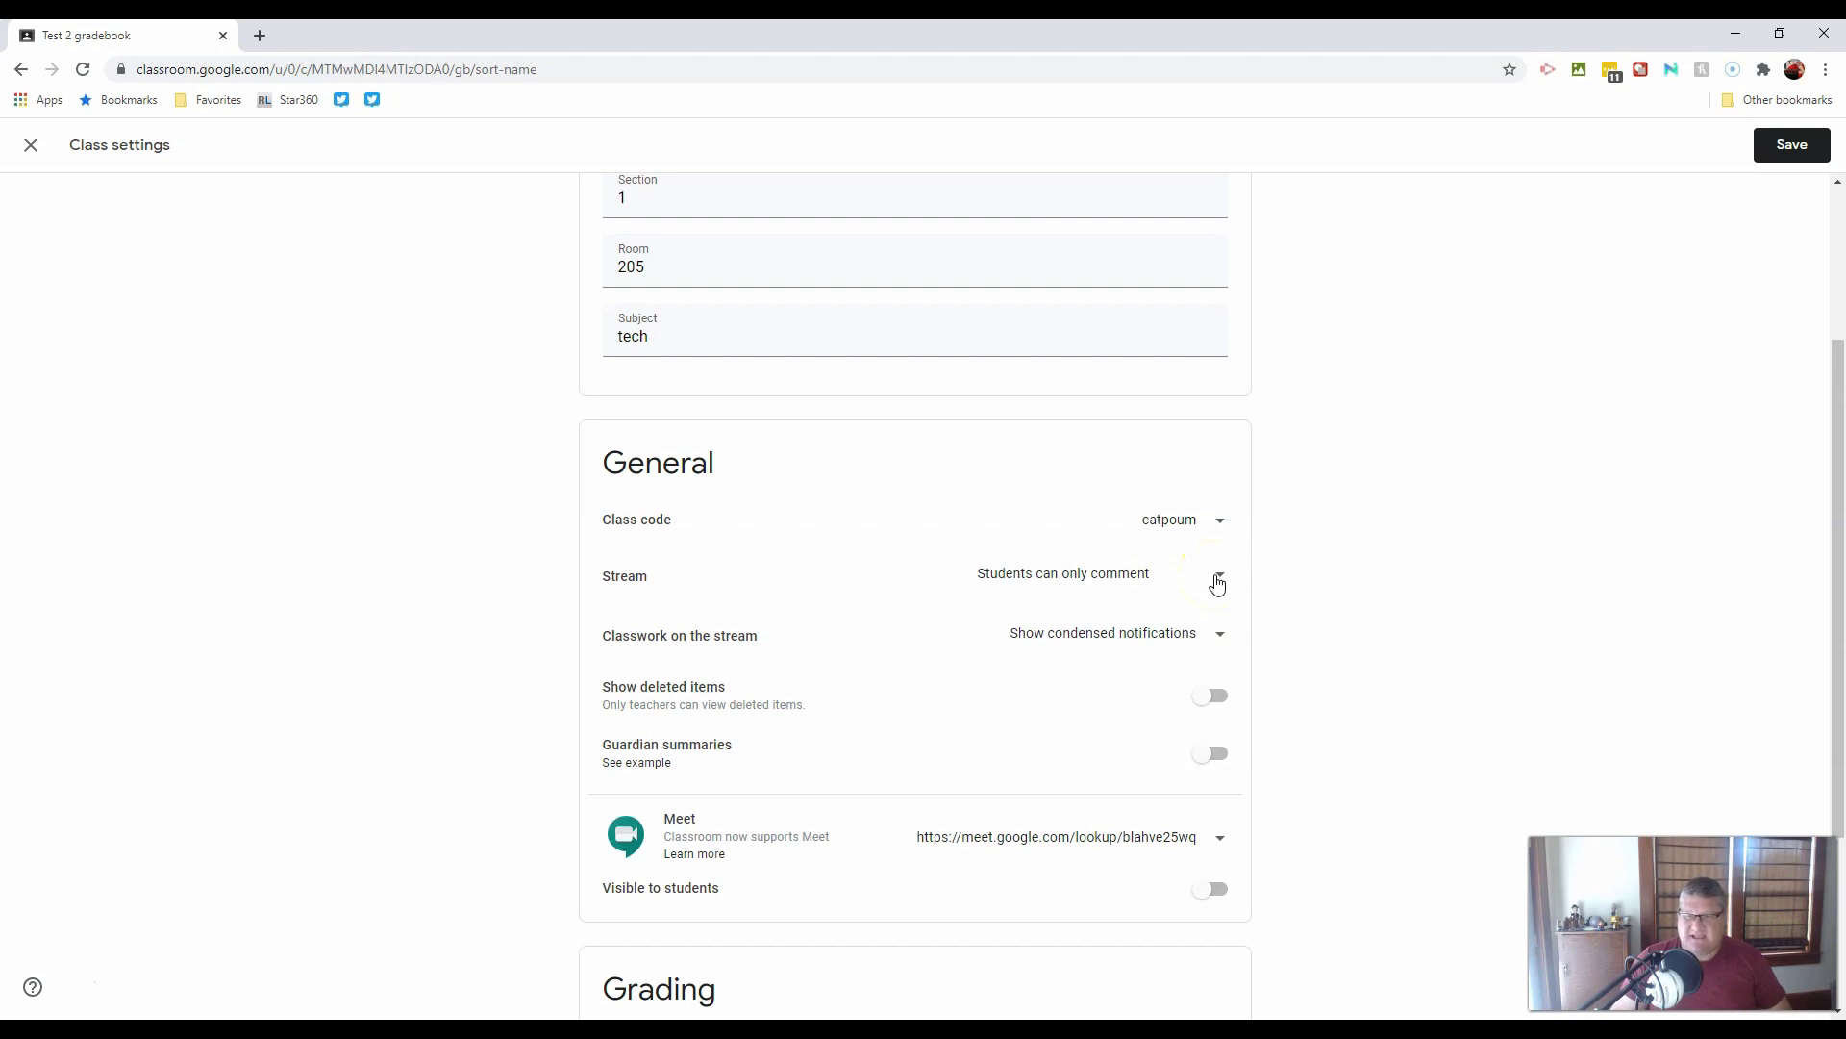
pyautogui.click(1214, 587)
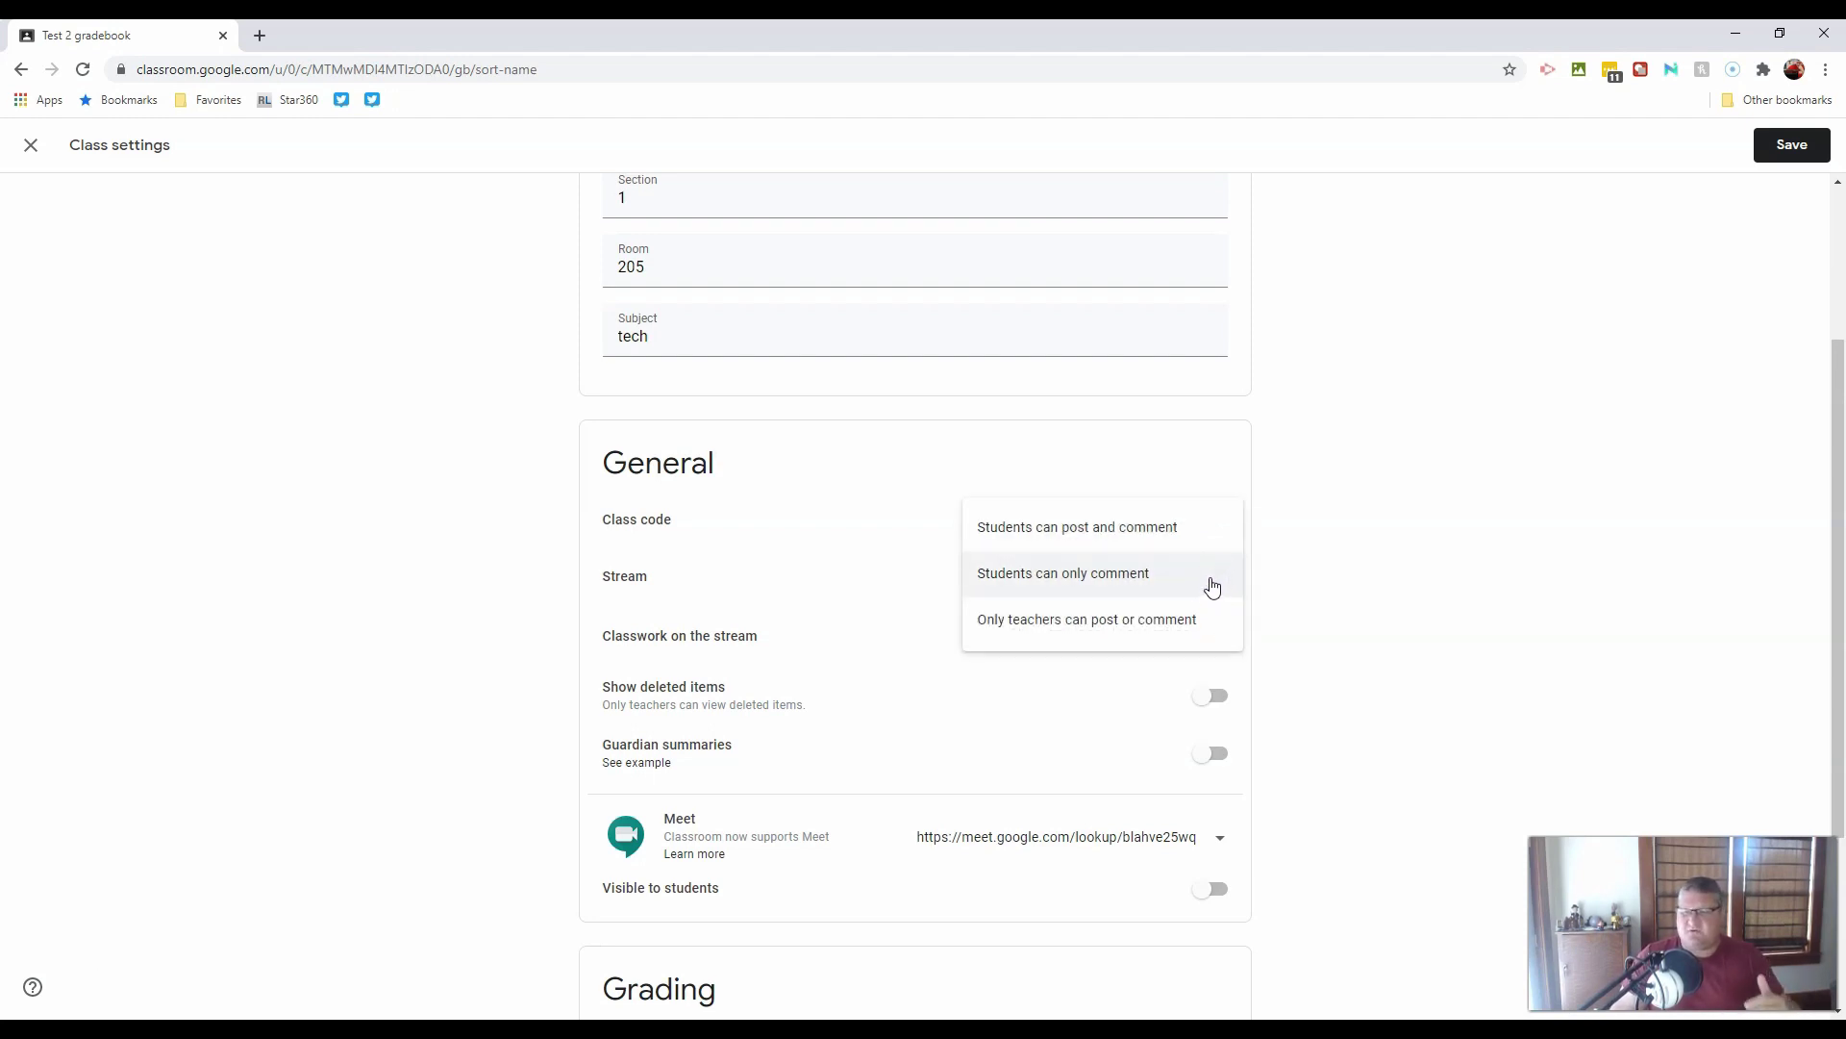
pyautogui.click(1214, 538)
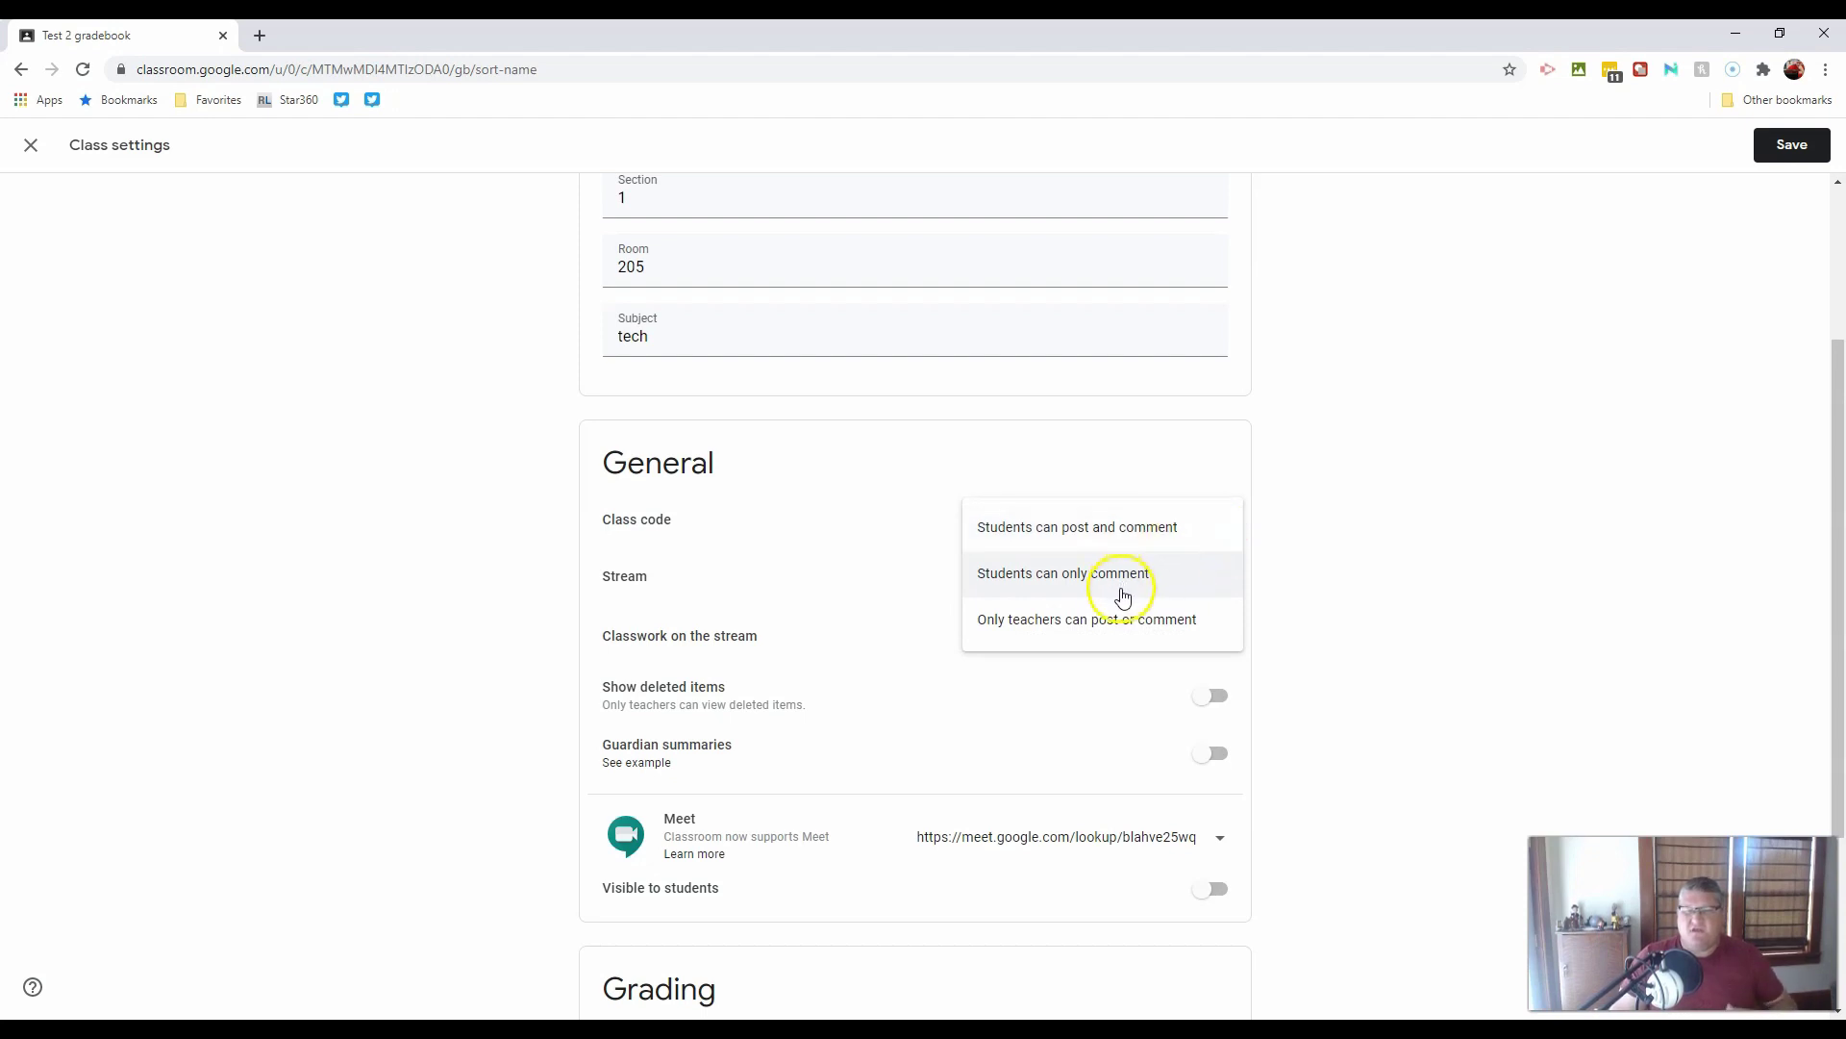
pyautogui.click(1119, 540)
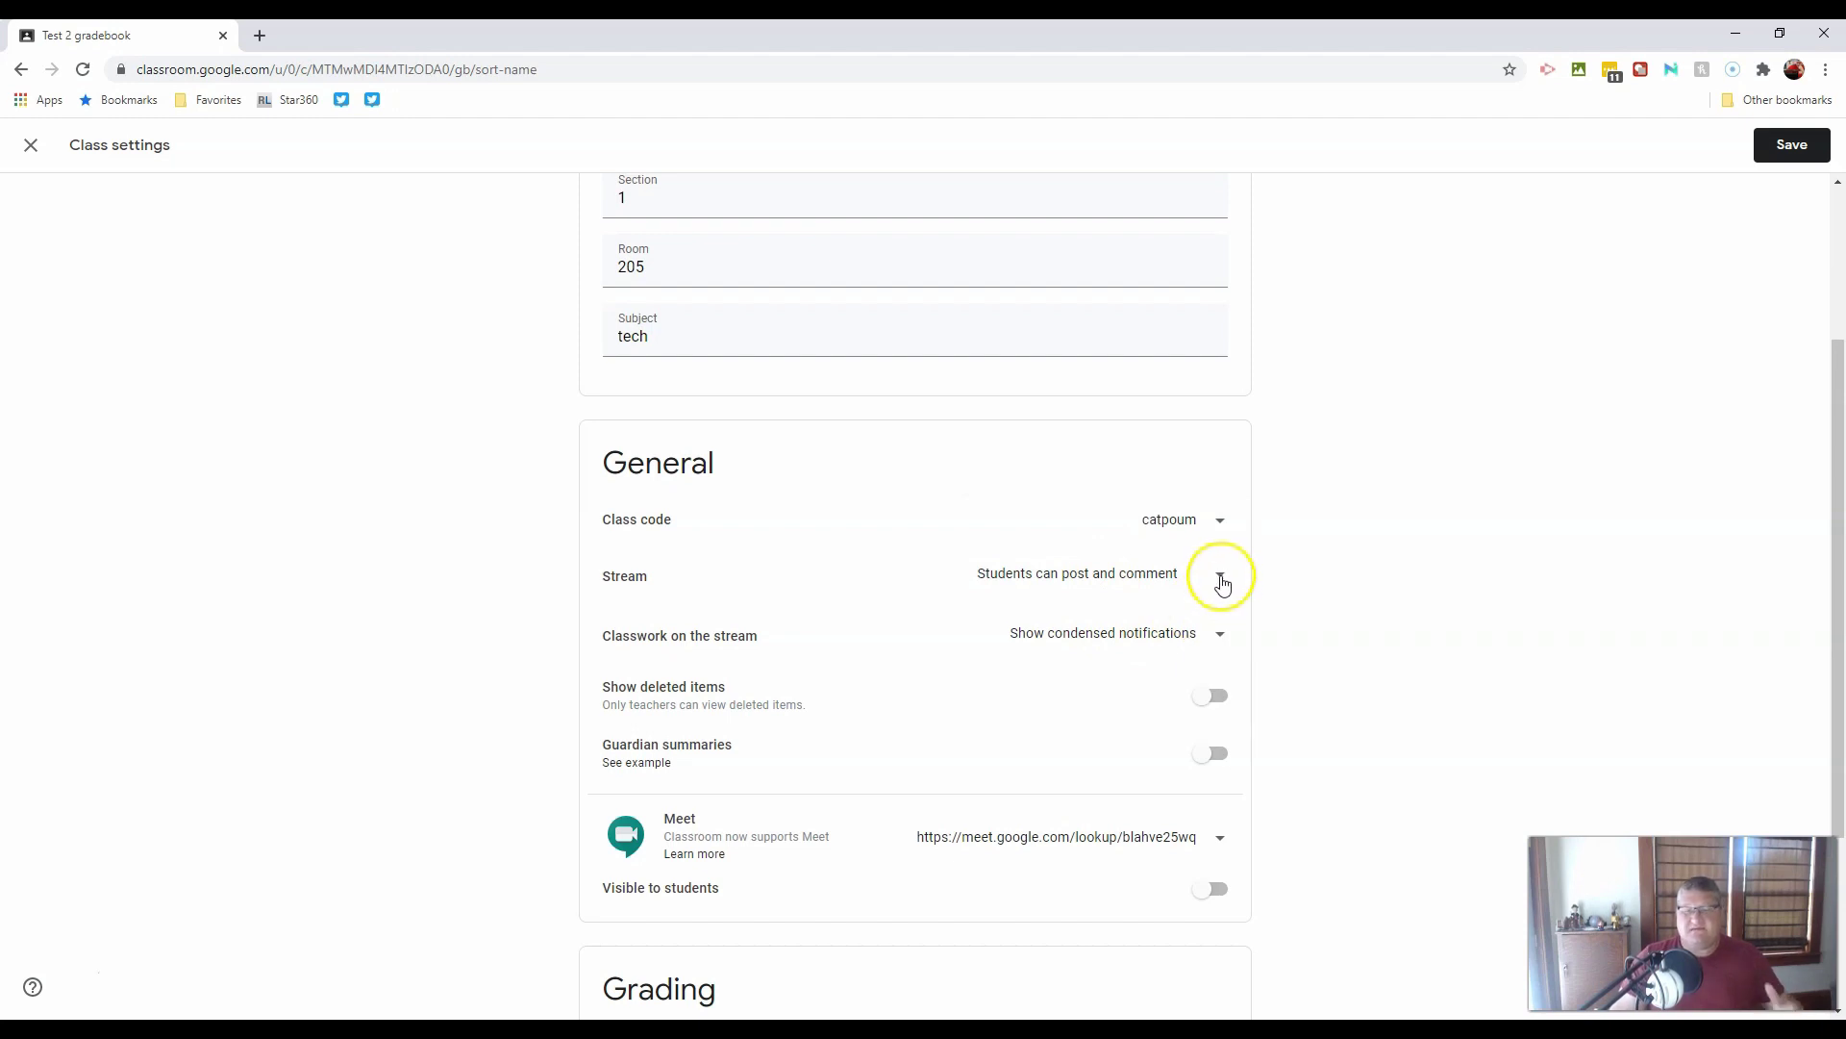
pyautogui.click(1220, 581)
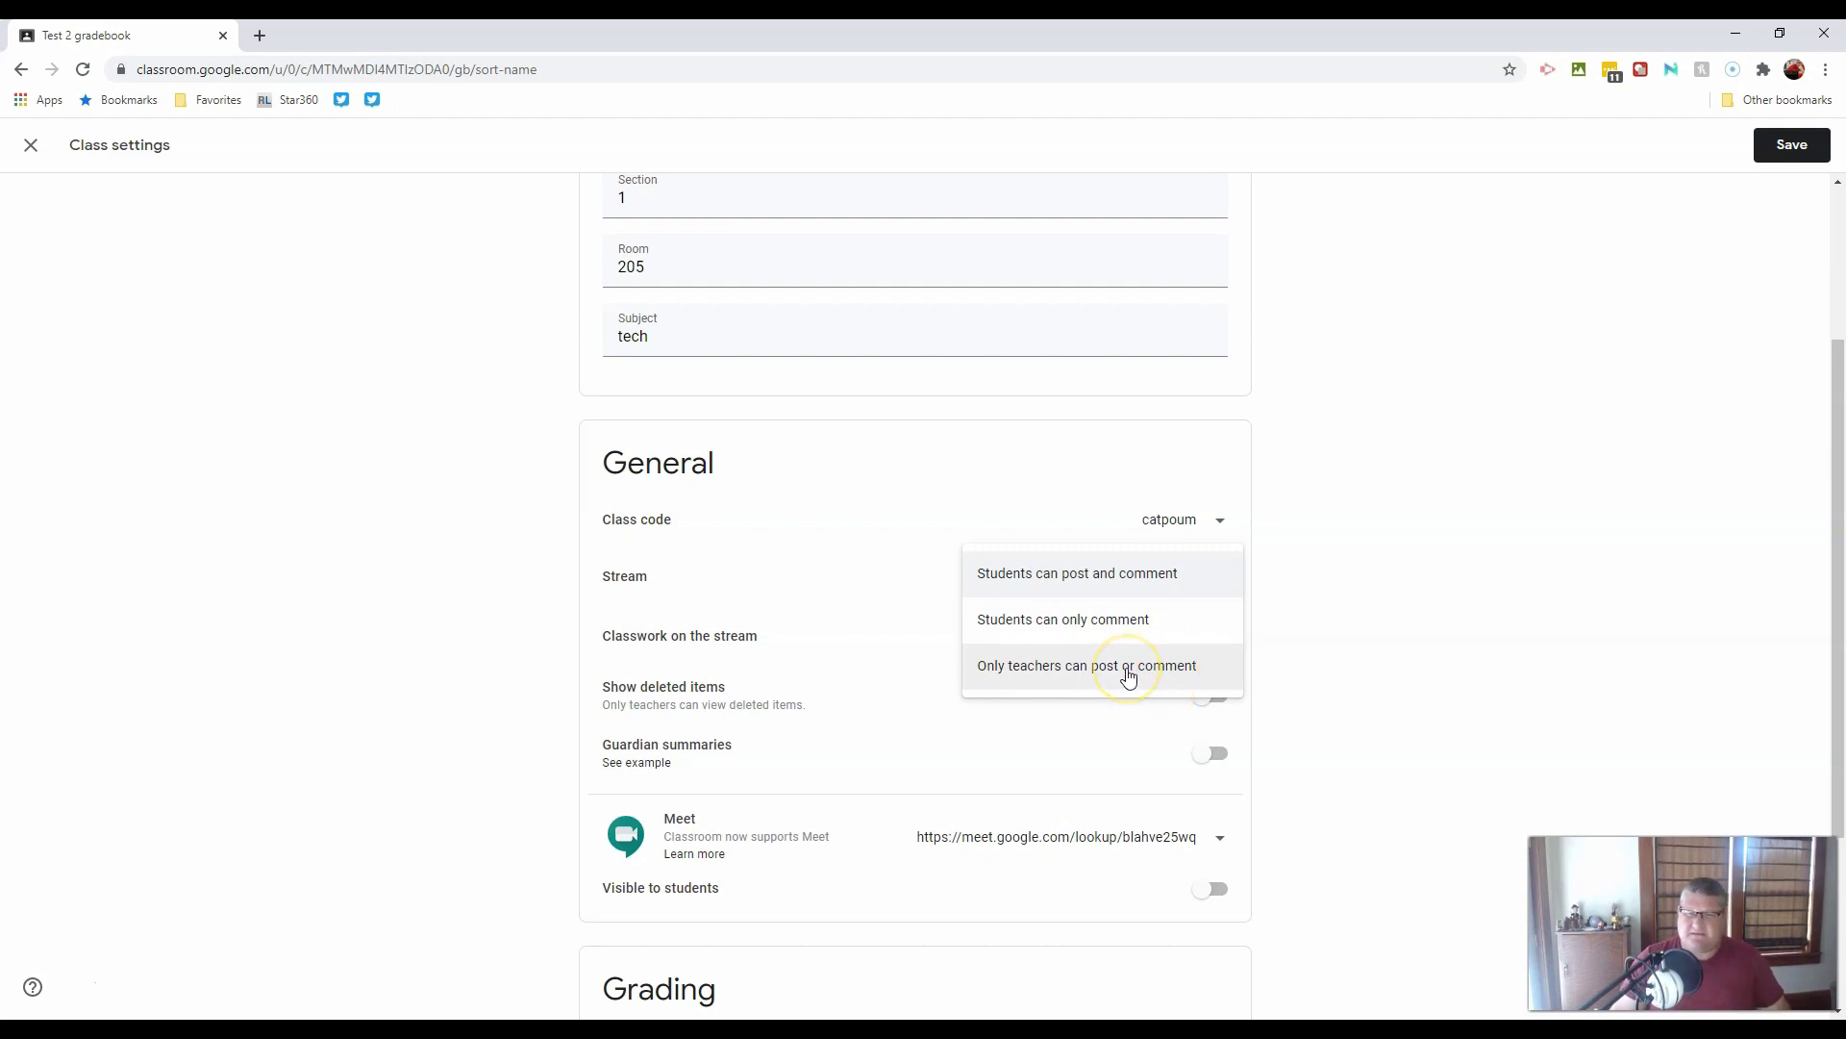
pyautogui.click(1129, 676)
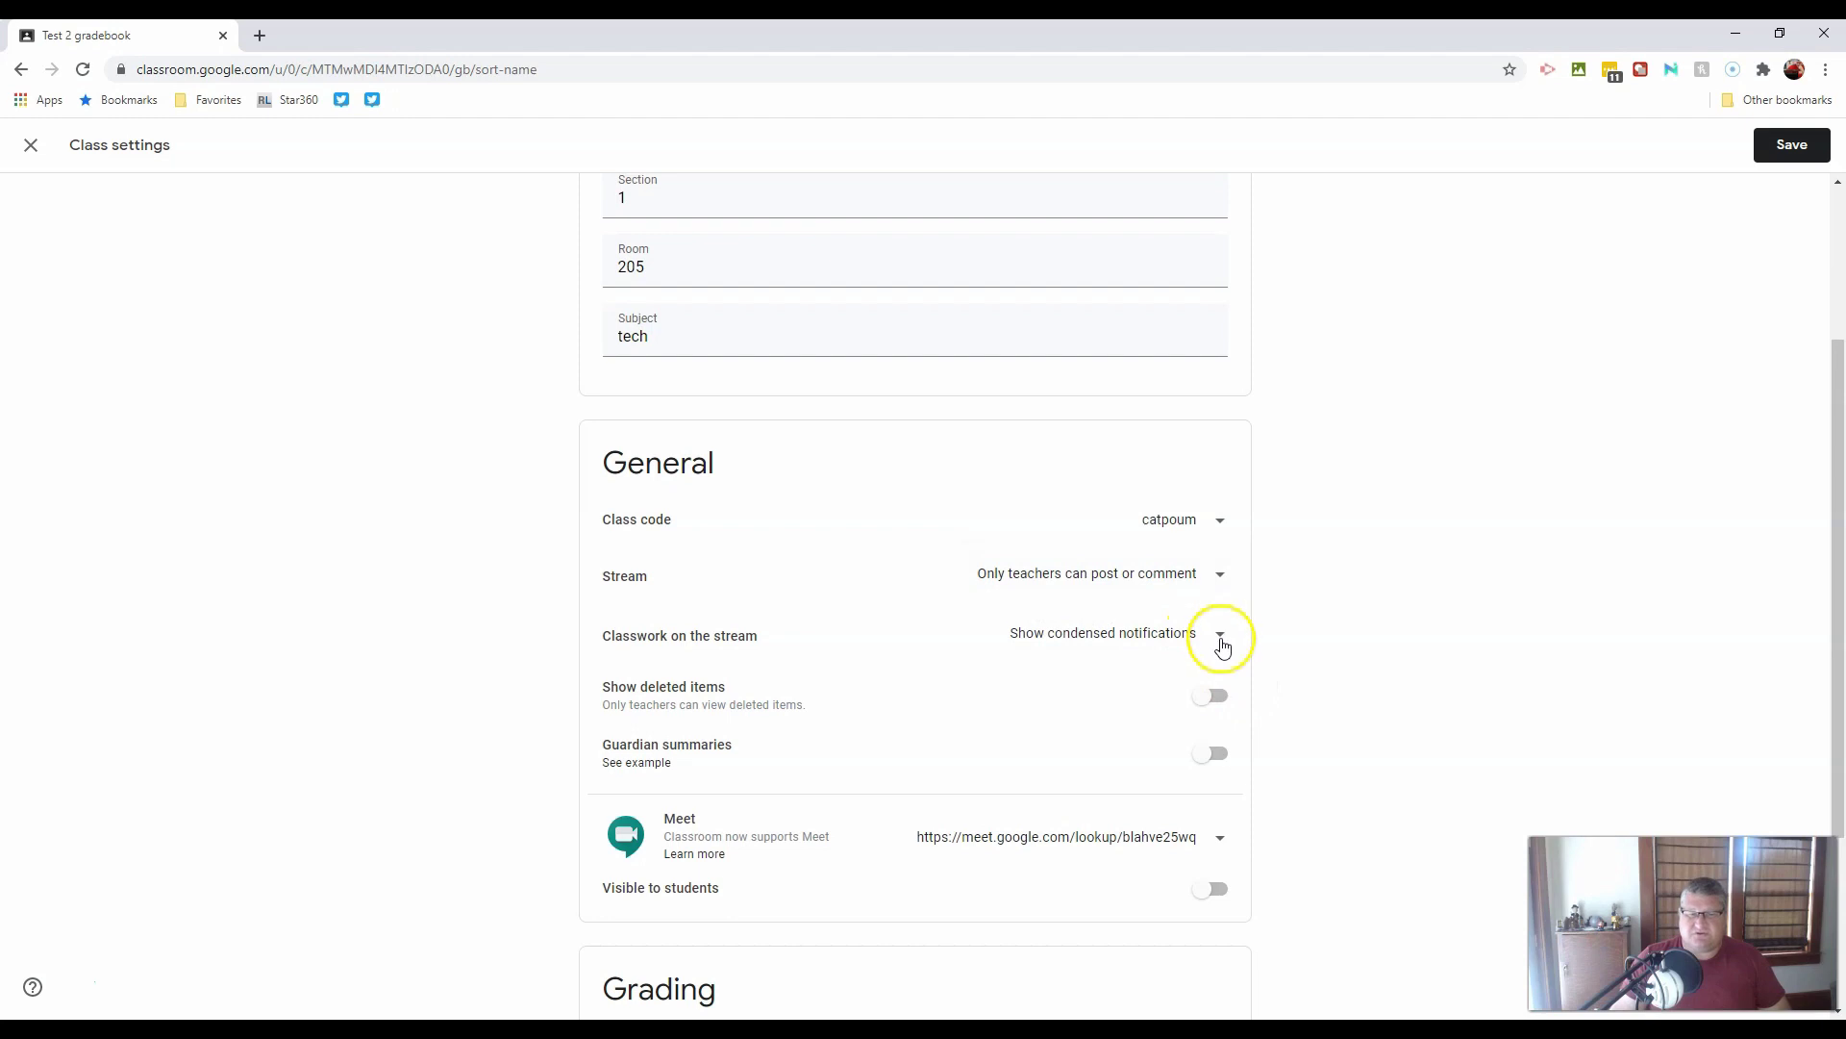
pyautogui.click(1220, 640)
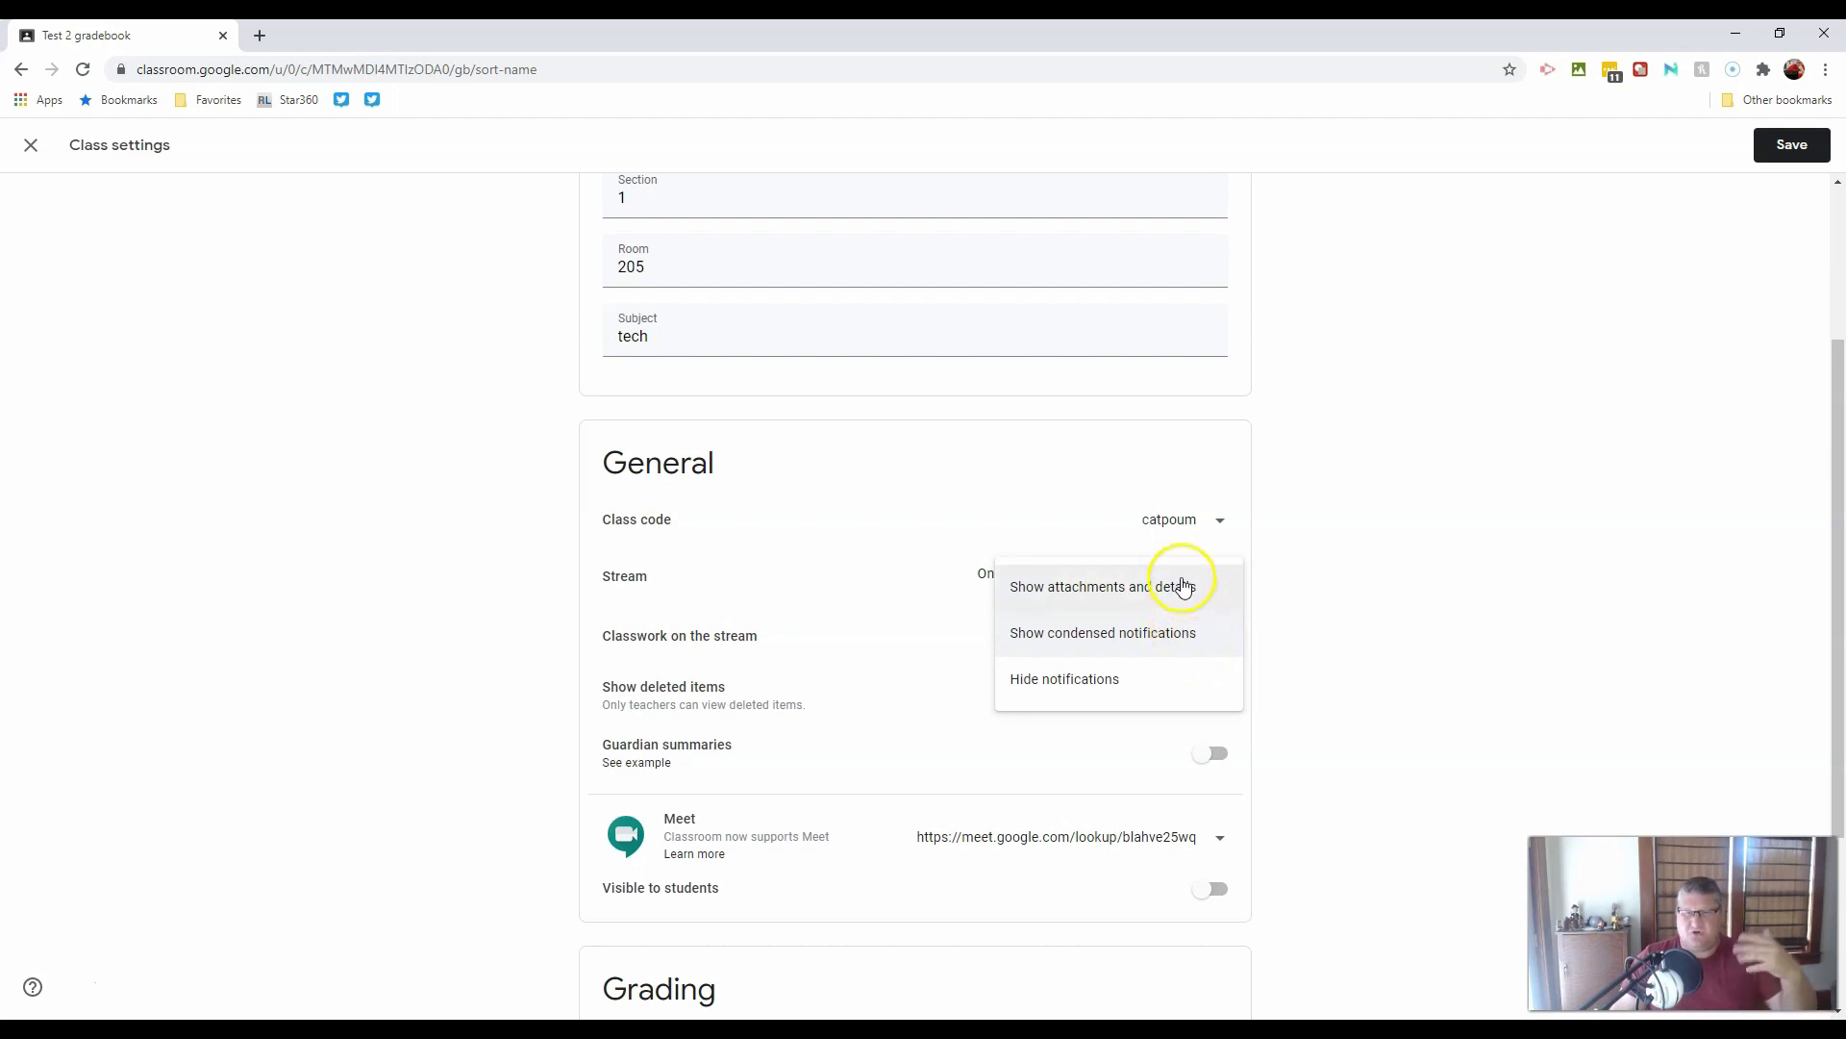
pyautogui.click(1376, 730)
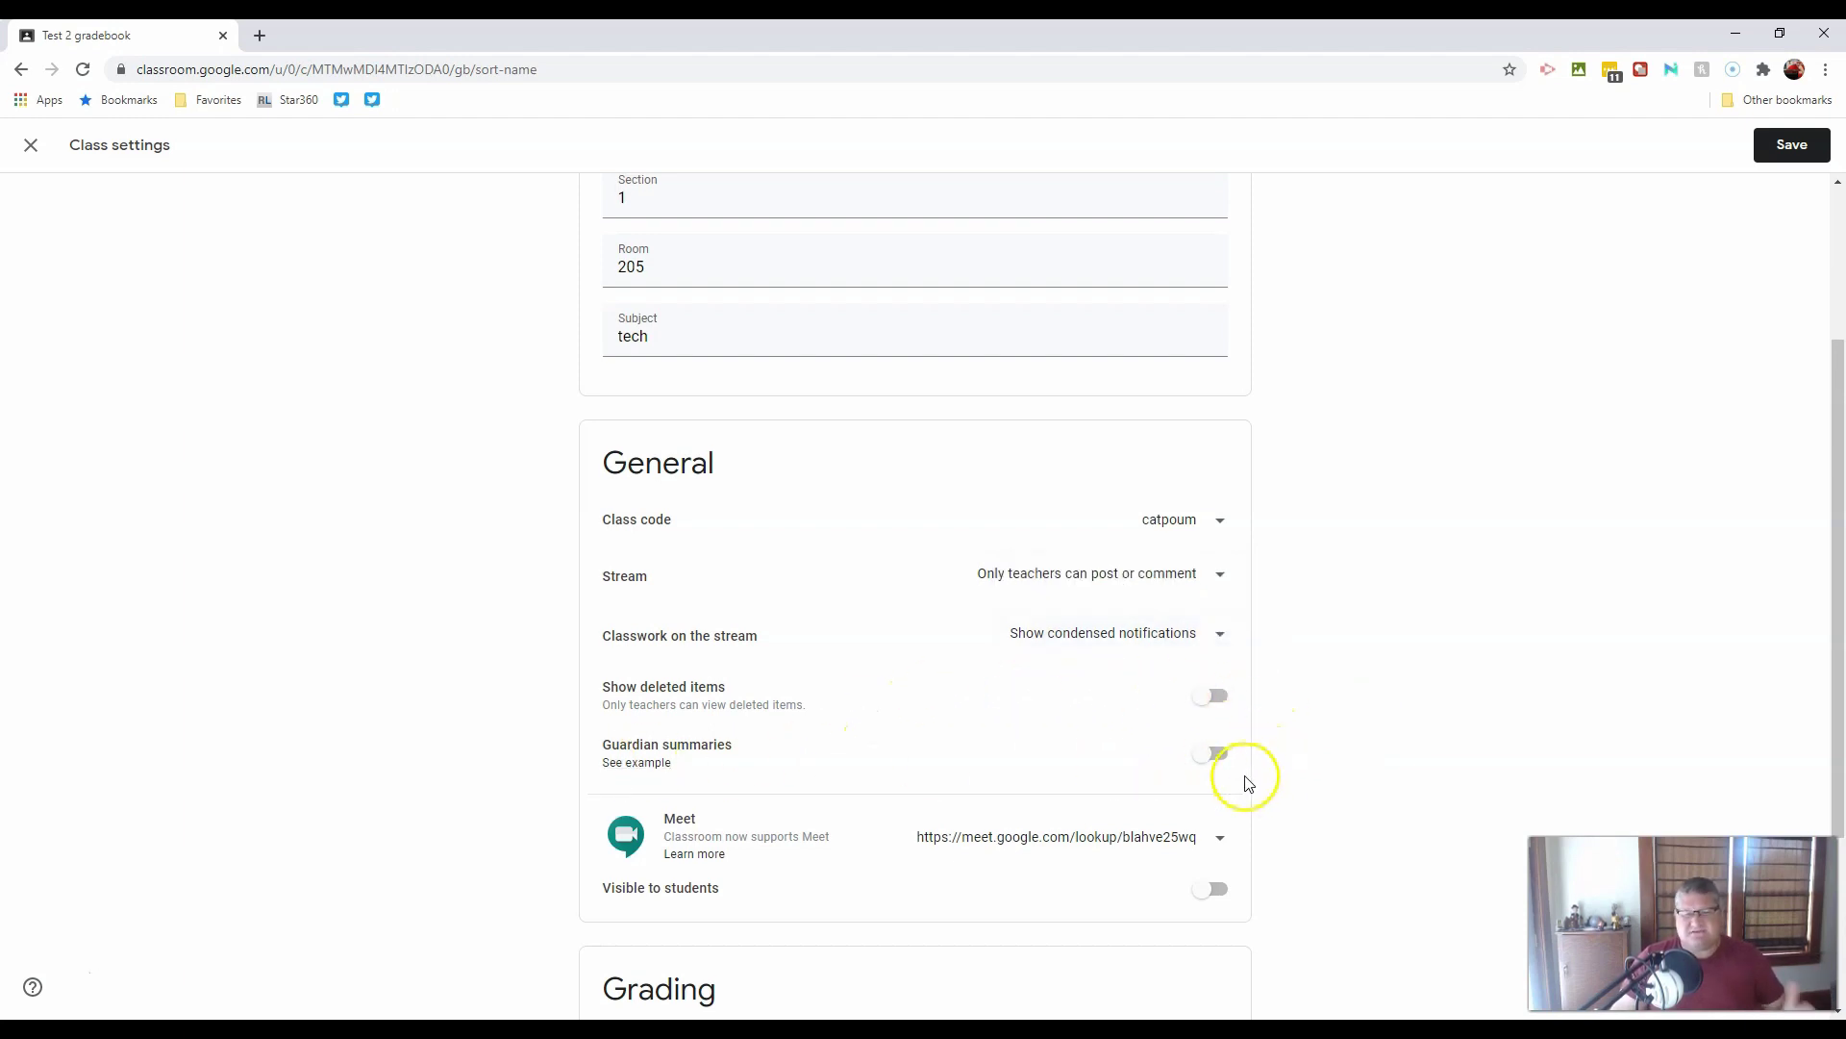
# Step: Open the Guardian summaries 'See example' link to the About guardian email summaries article
pyautogui.click(634, 767)
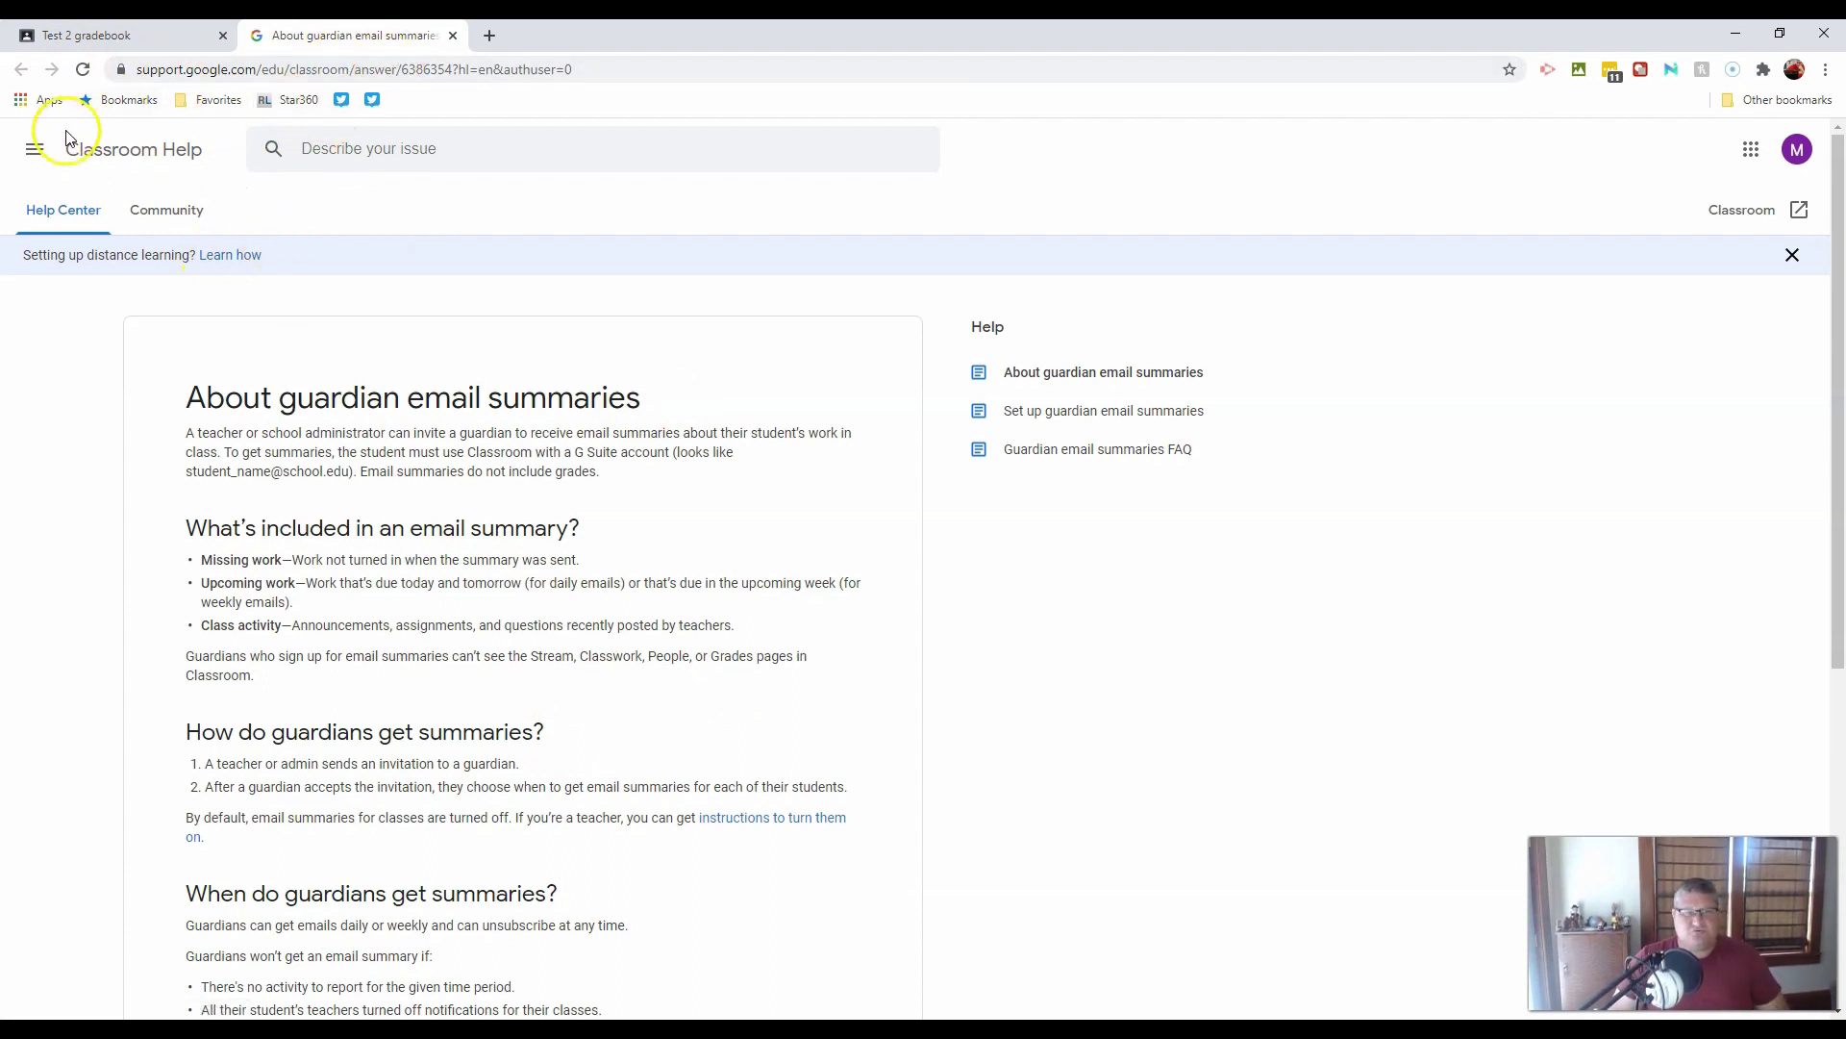
# Step: Return to the Test 2 settings tab and scroll down to the Grading section
pyautogui.click(67, 43)
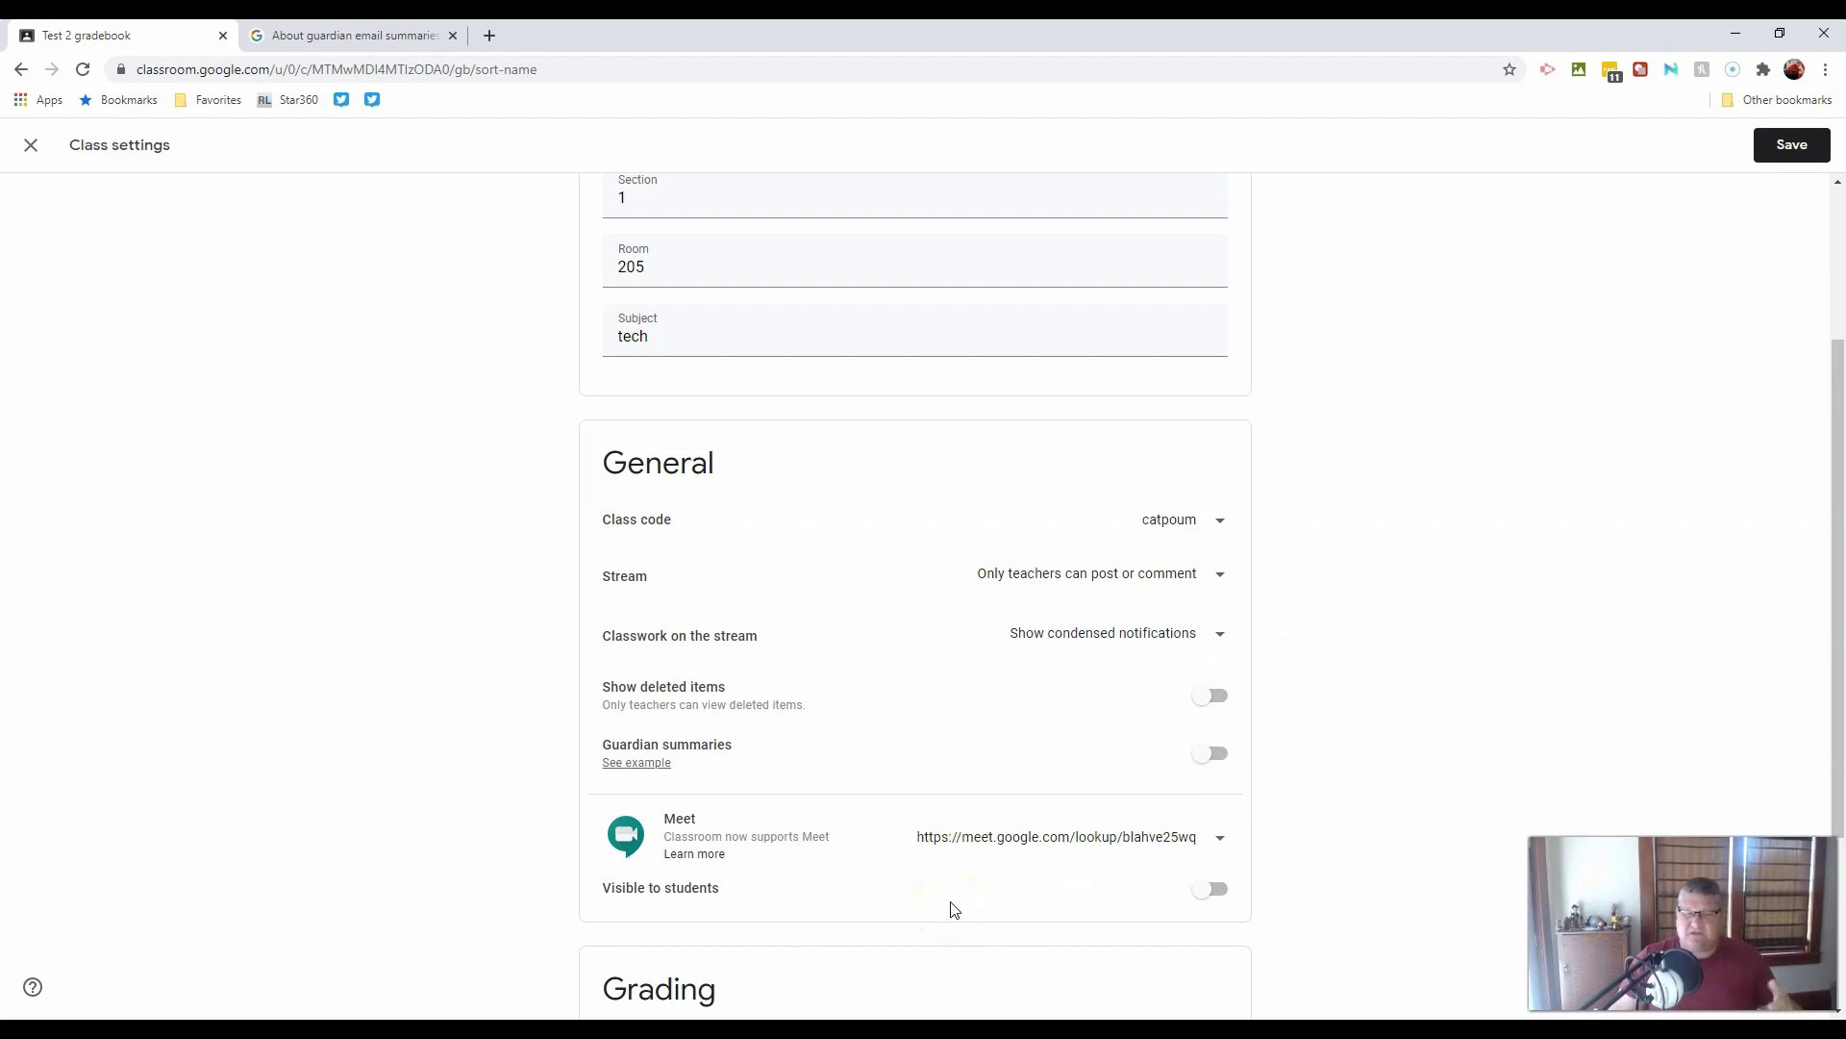
pyautogui.scroll(-3, 894, 899)
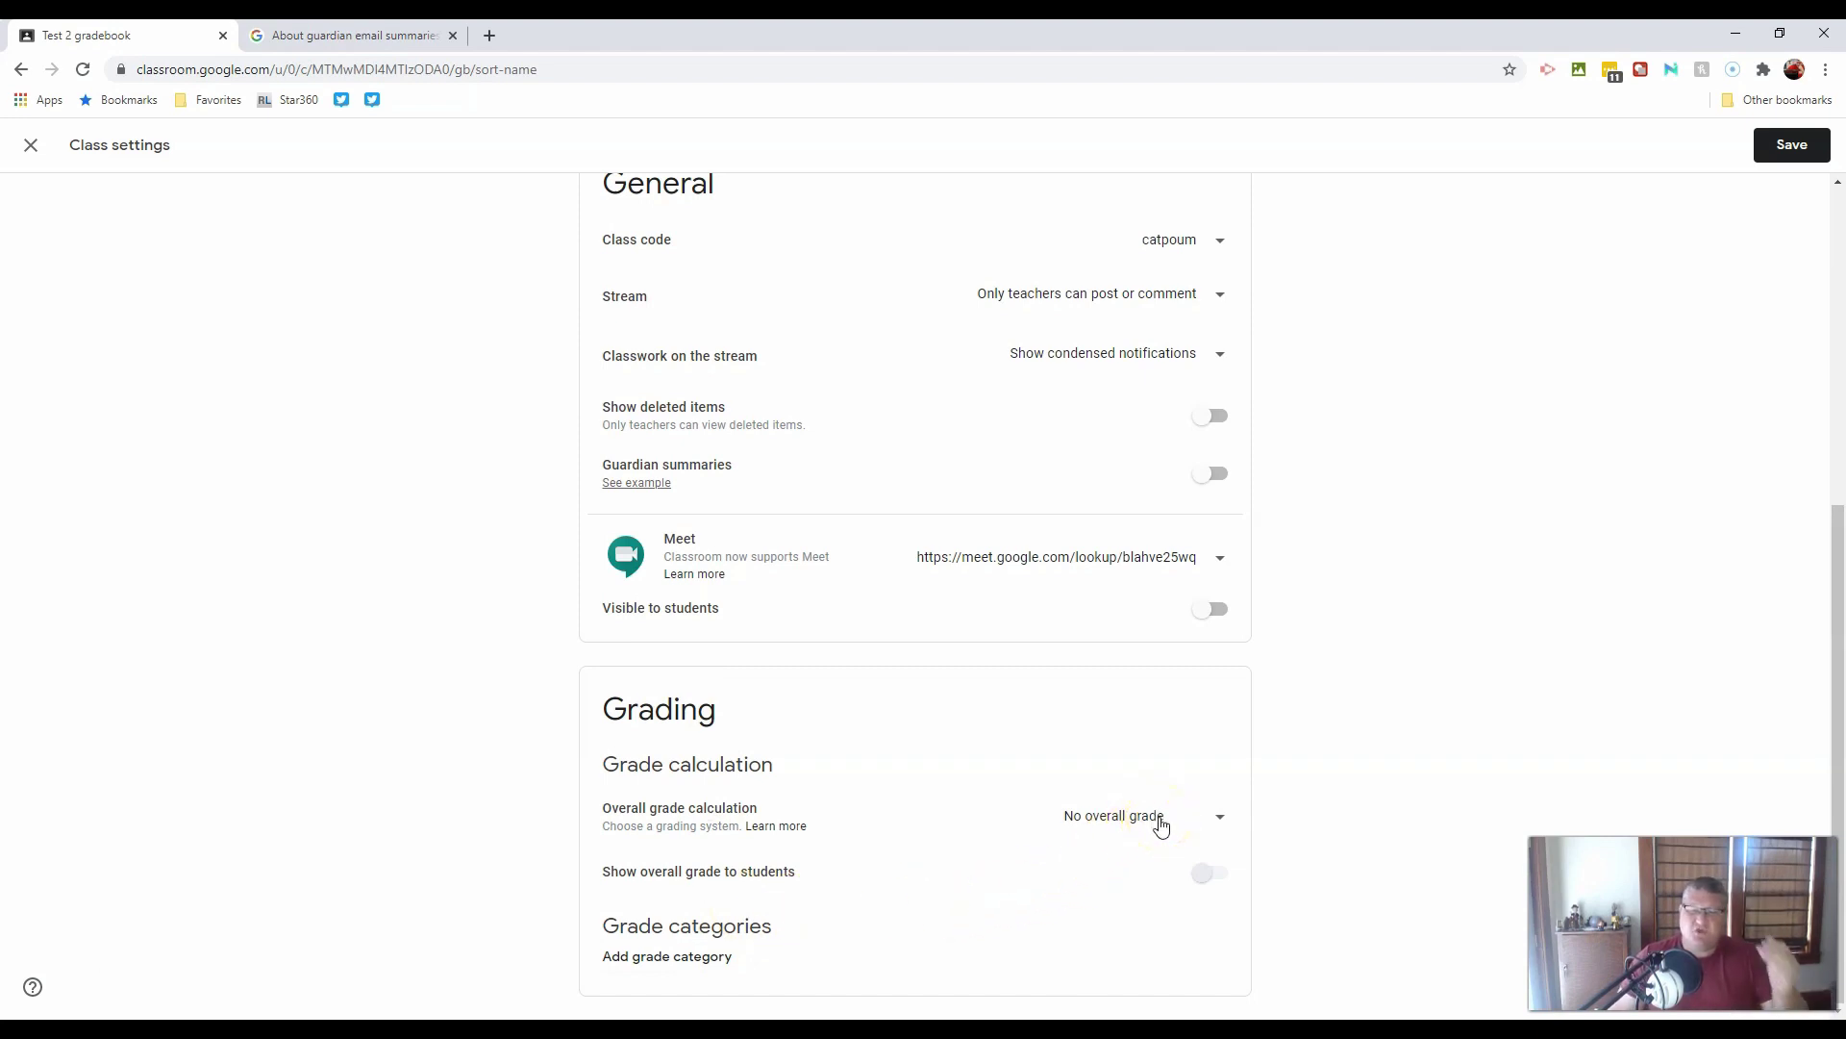
# Step: Pick Total points for Overall grade calculation, then reopen the calculation choices
pyautogui.click(1160, 825)
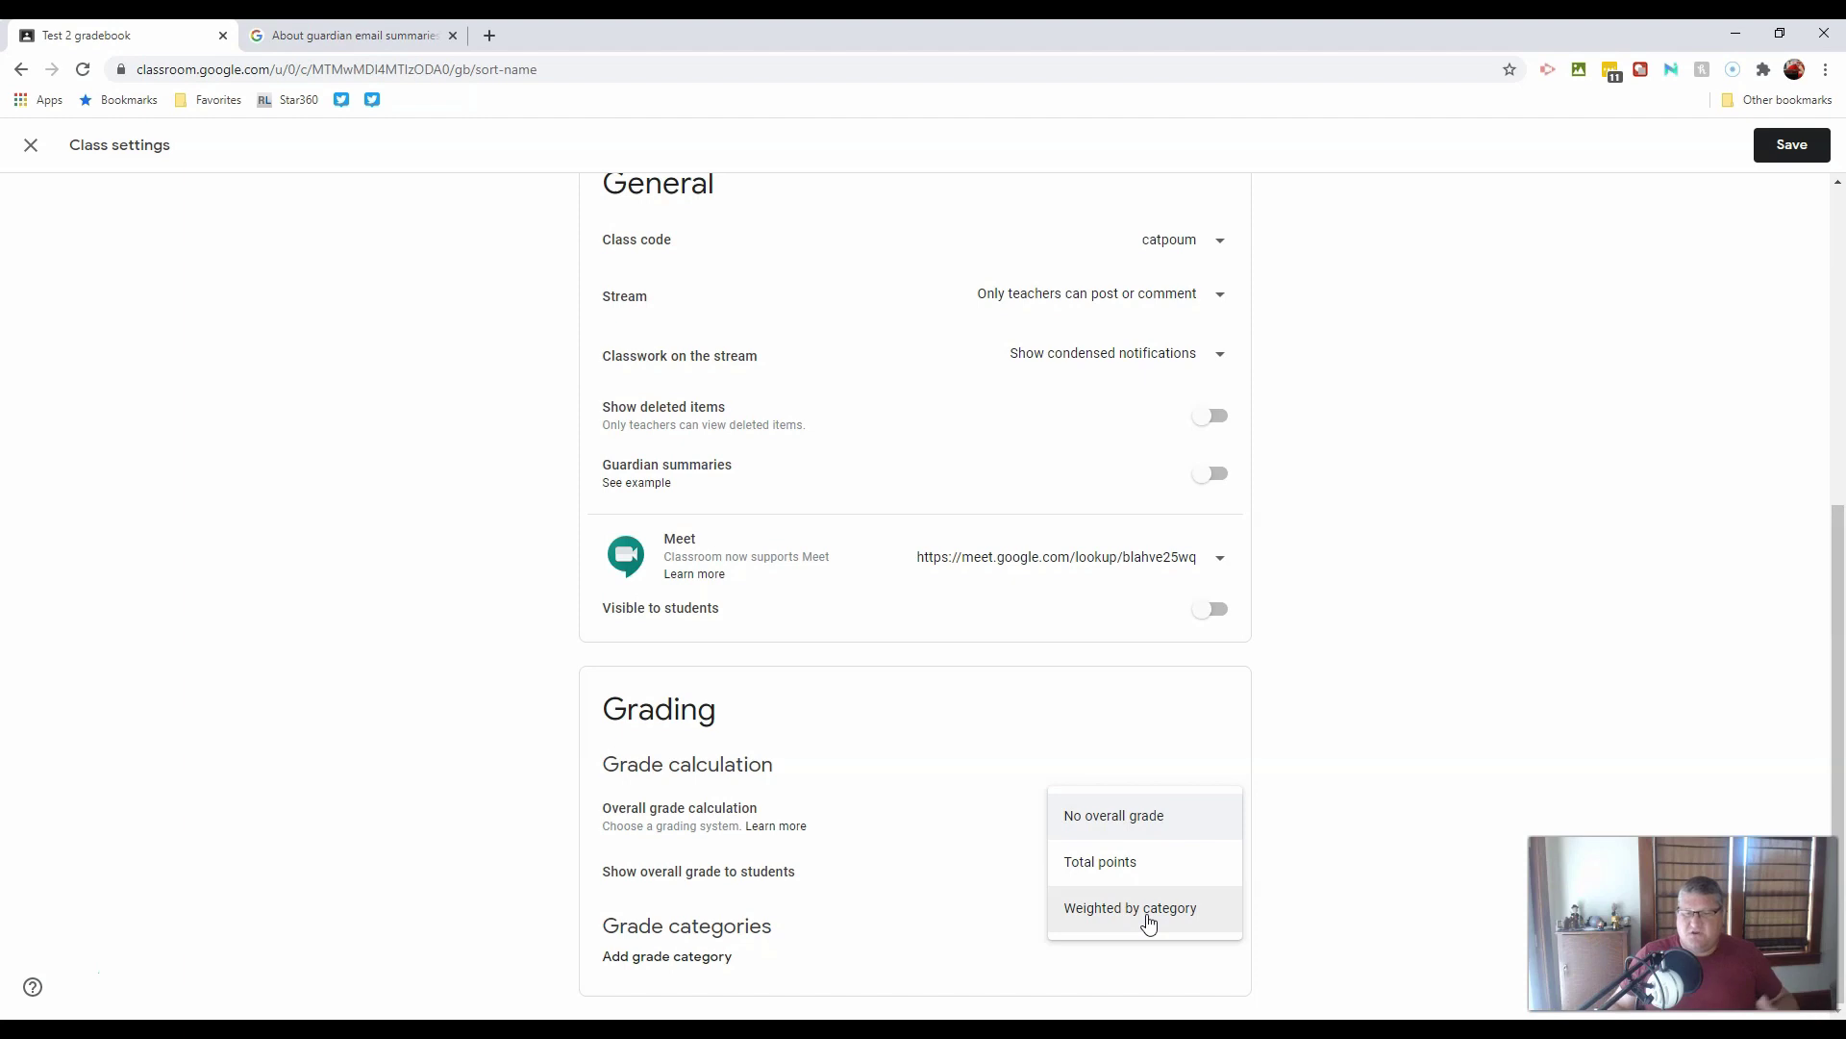
pyautogui.click(1164, 869)
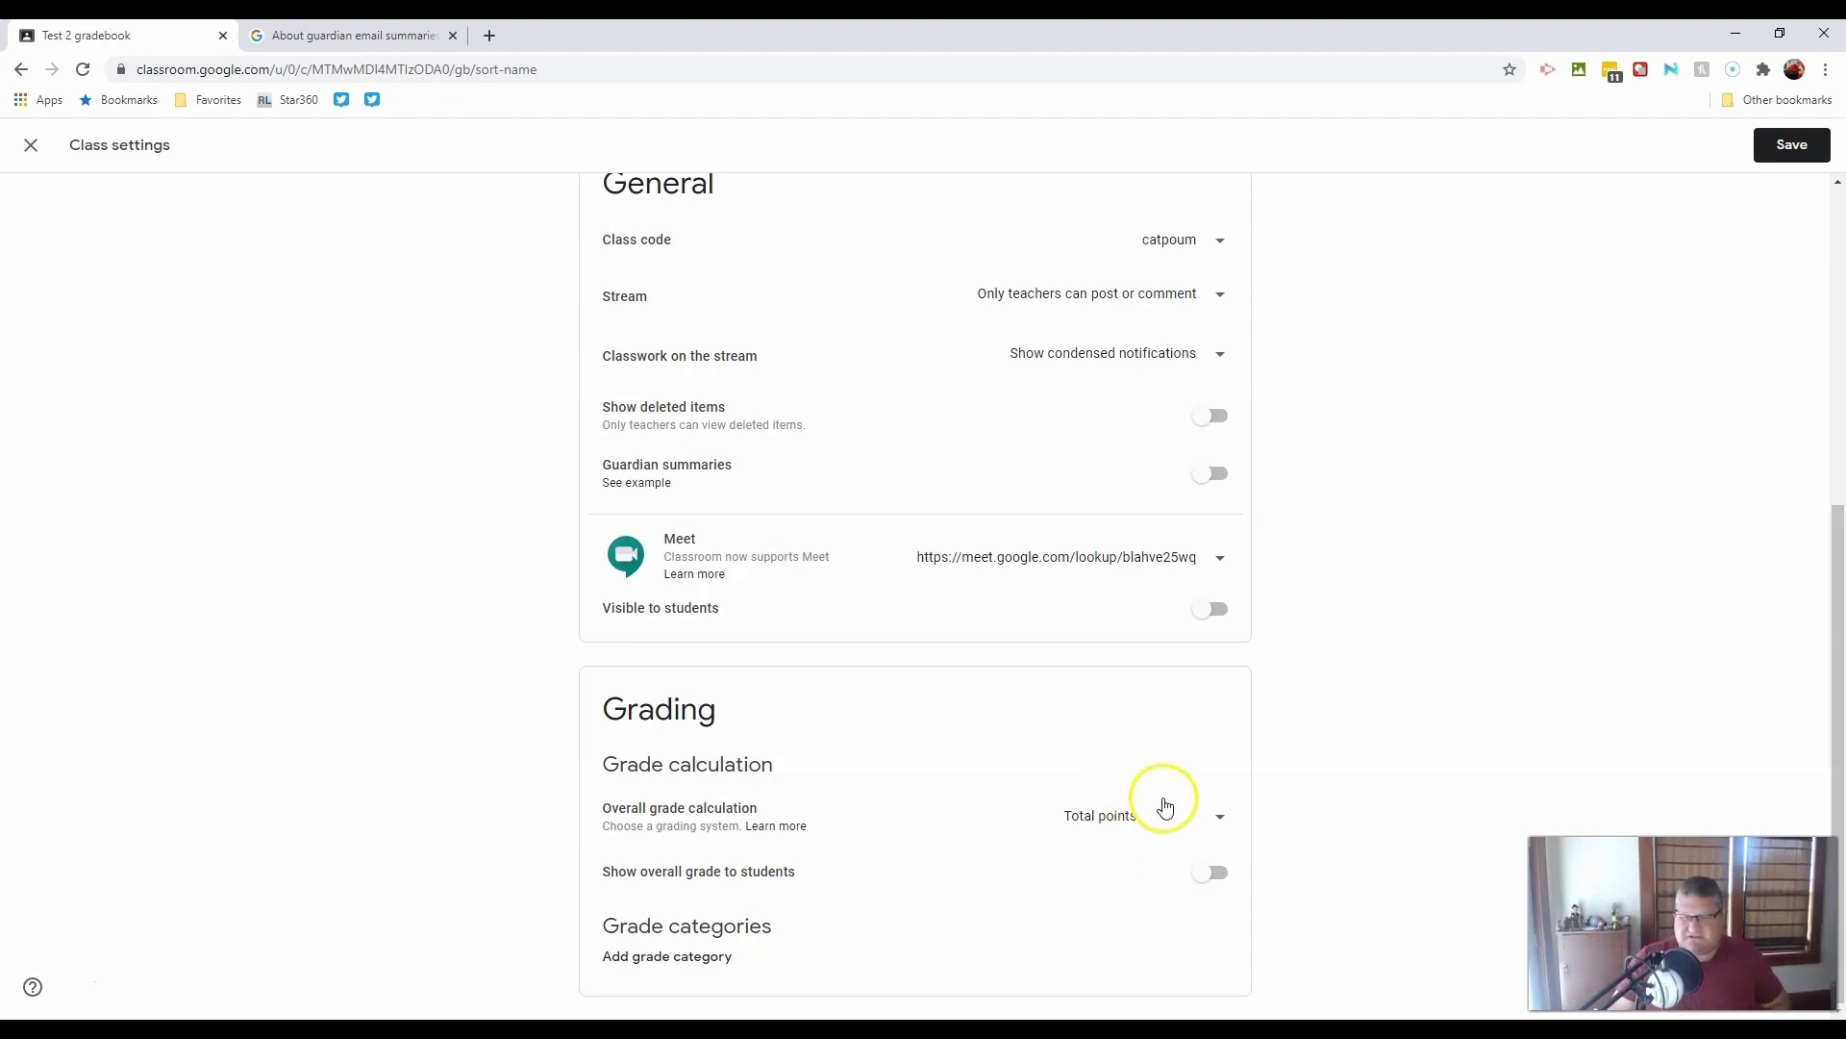
pyautogui.click(1220, 817)
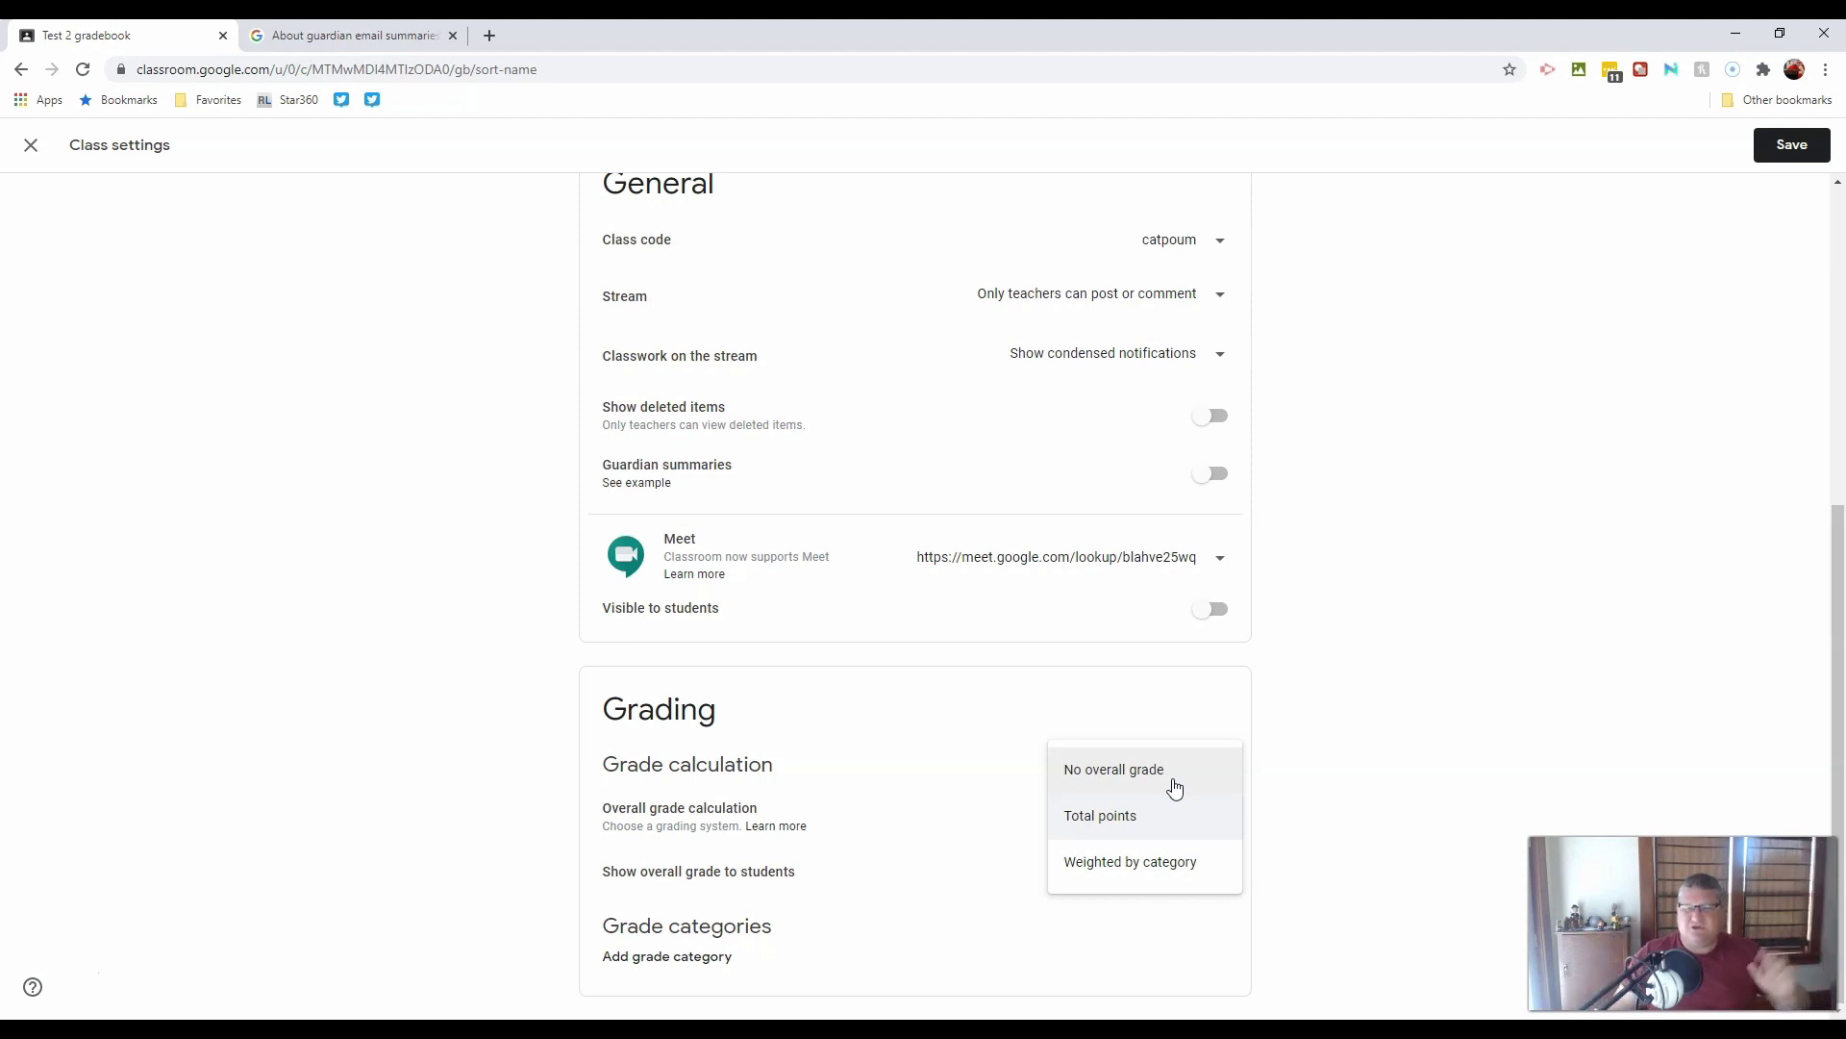
pyautogui.click(1158, 803)
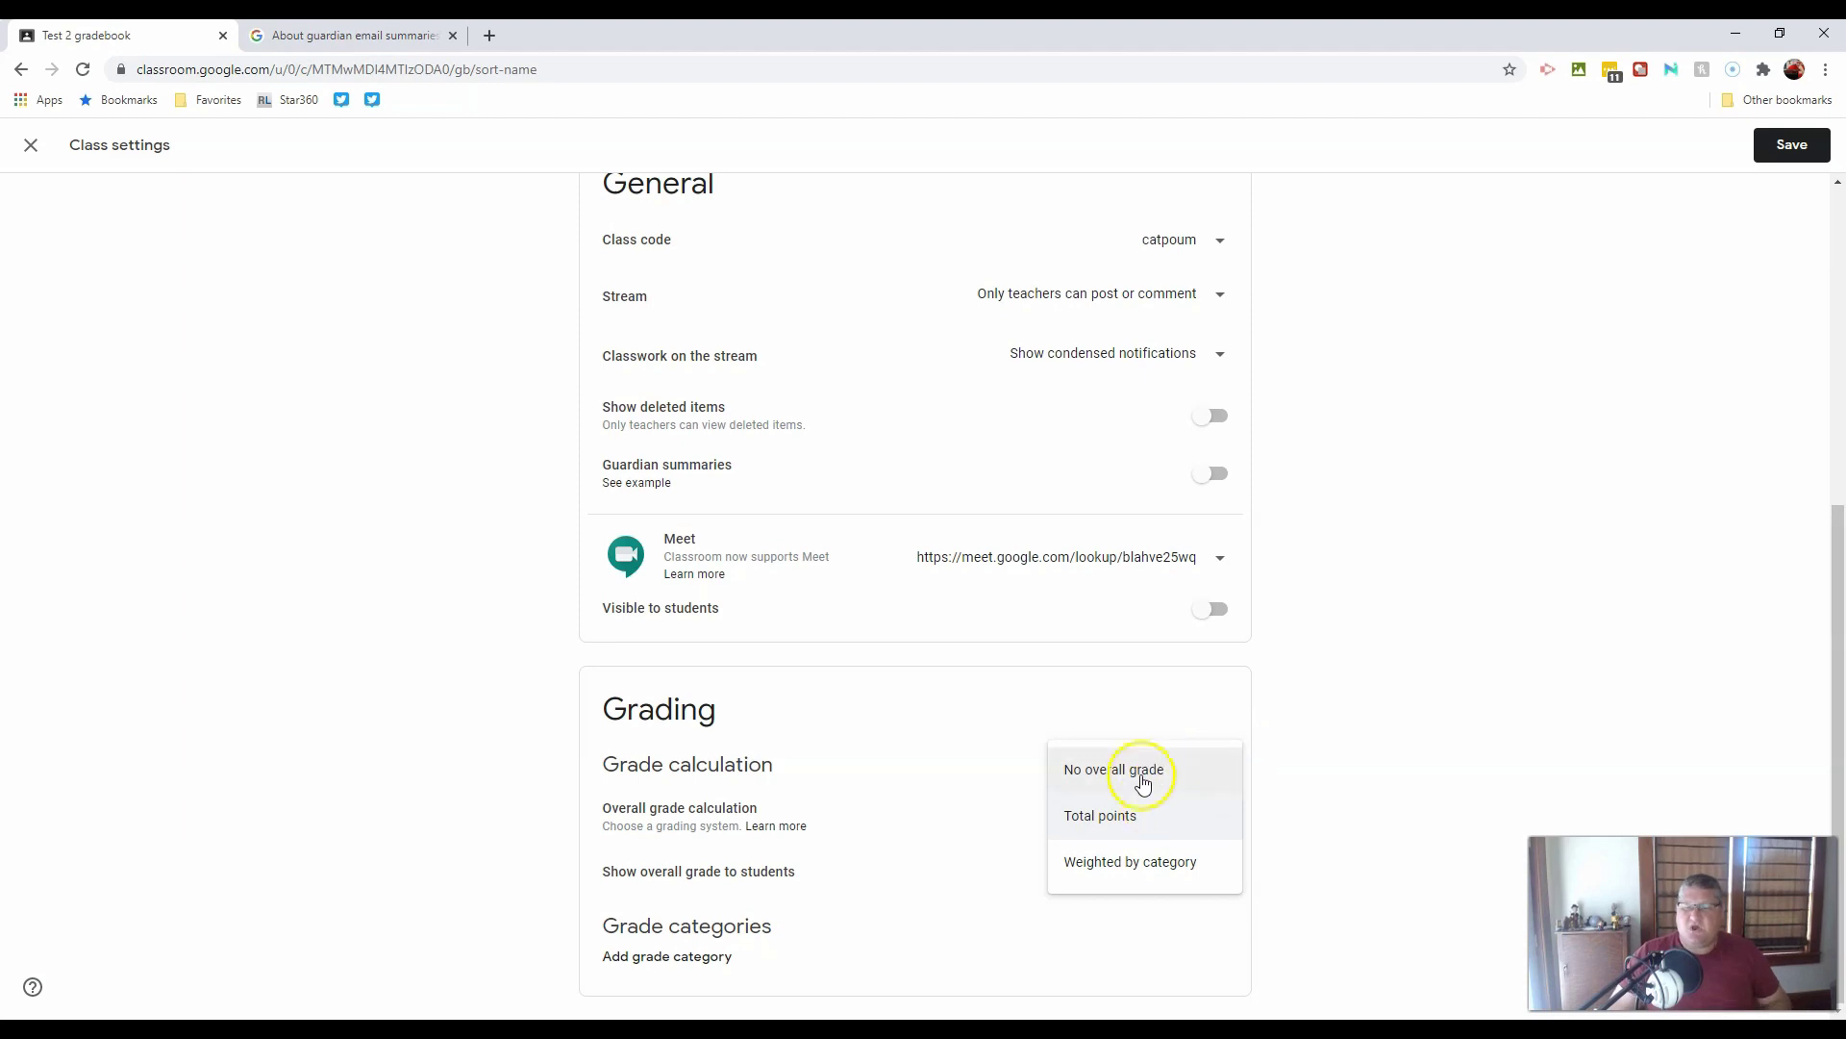
pyautogui.click(1142, 779)
pyautogui.click(1204, 824)
pyautogui.click(1153, 864)
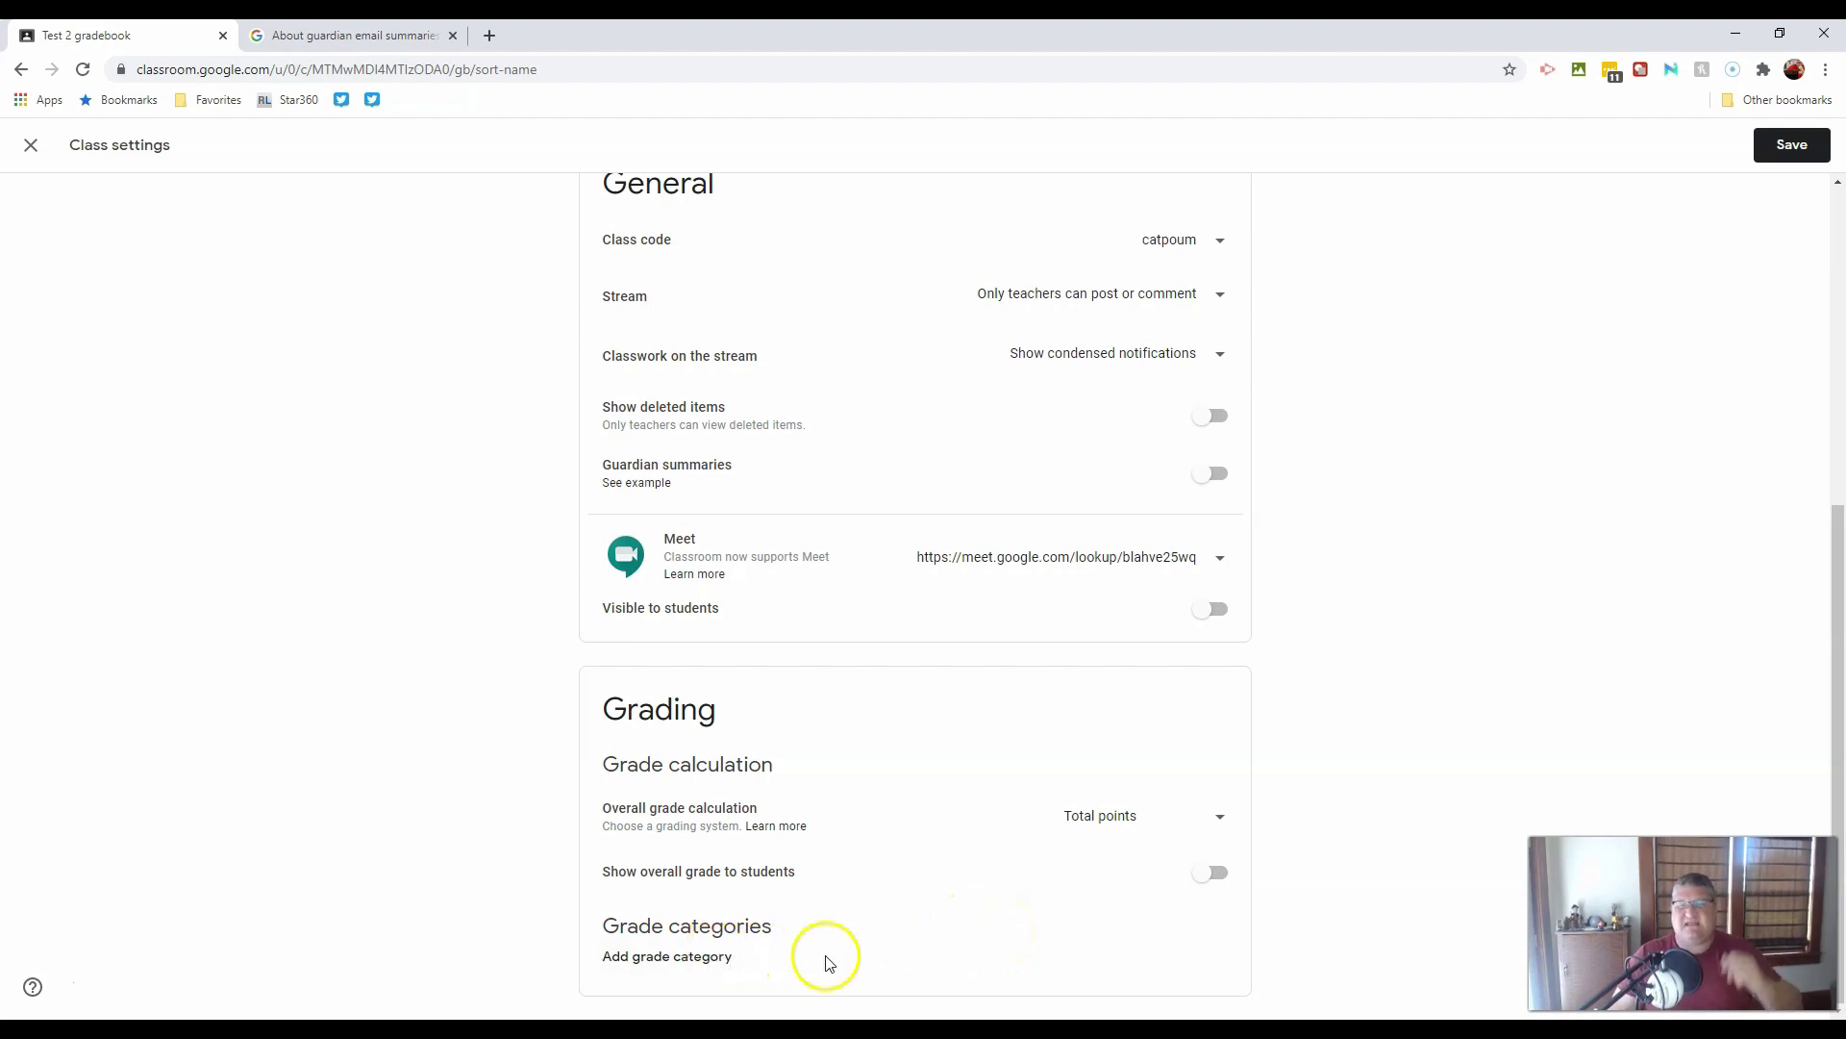
# Step: Scroll back up to the top of Class settings
pyautogui.scroll(3, 858, 956)
pyautogui.scroll(2, 859, 957)
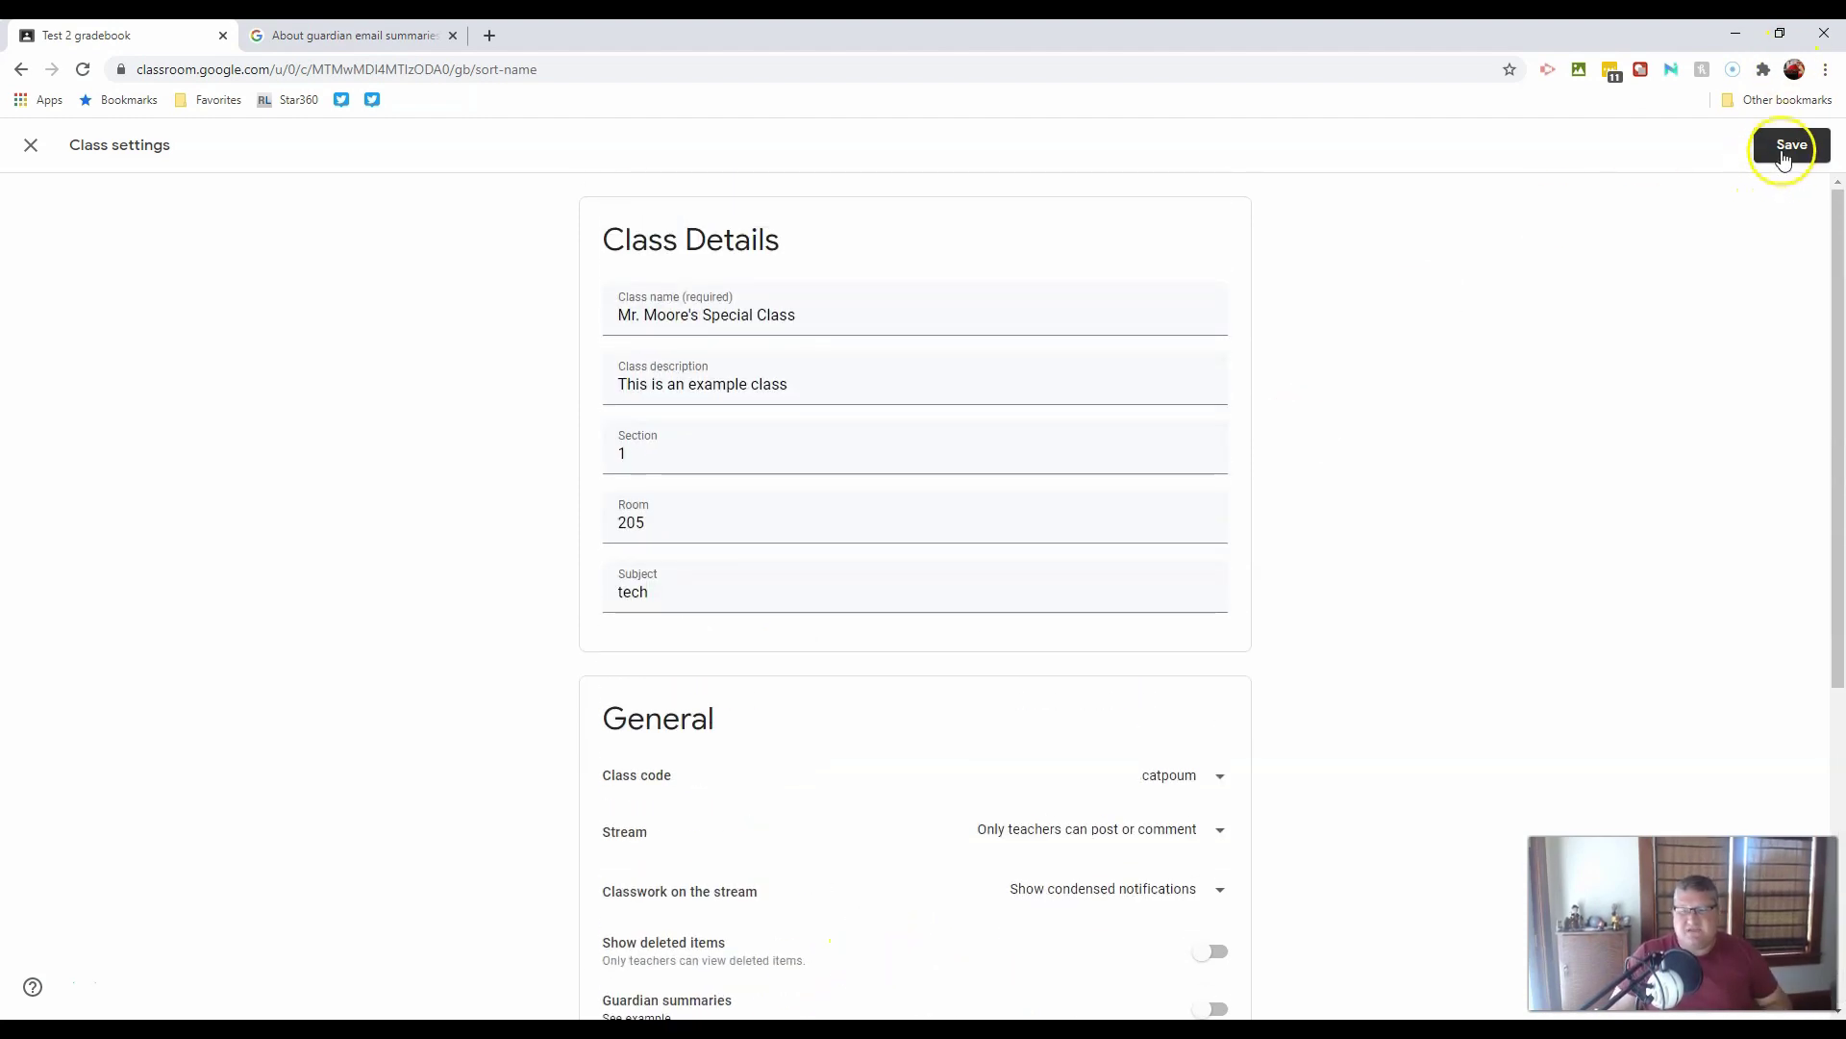